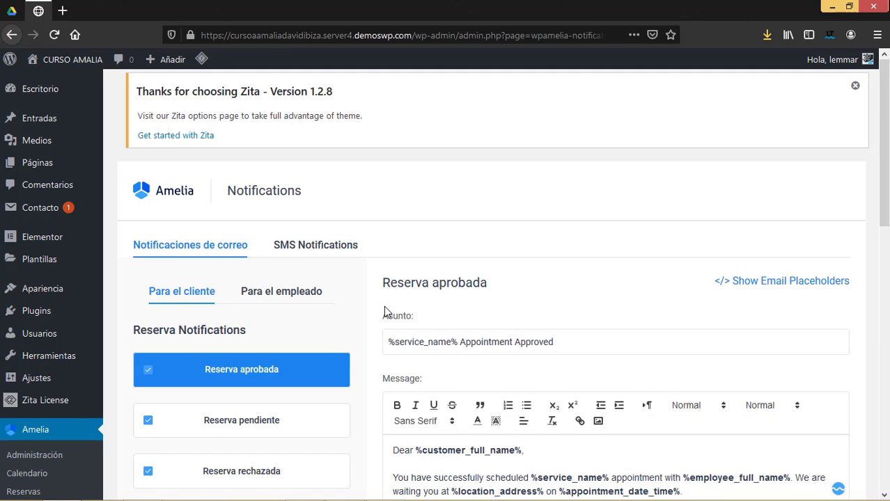
Examine the customer email notifications for reservations, including the Reserva aprobada template.
scroll(219, 279, down, 2)
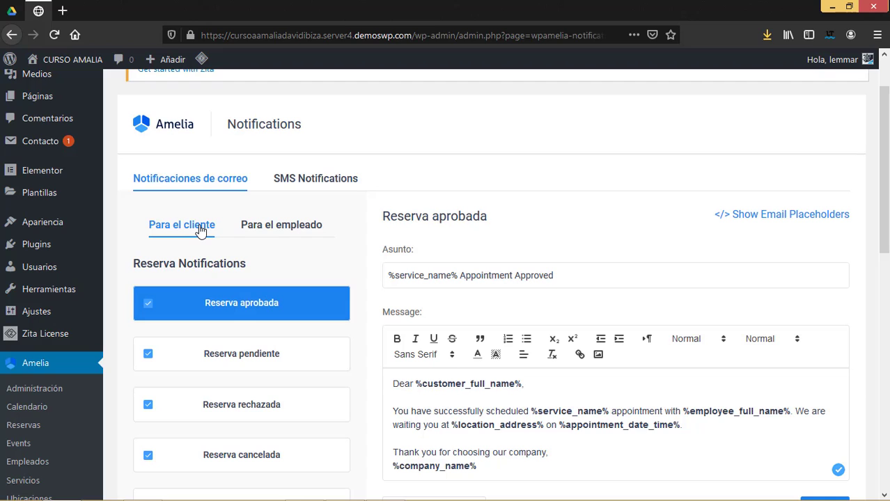
scroll(408, 362, down, 2)
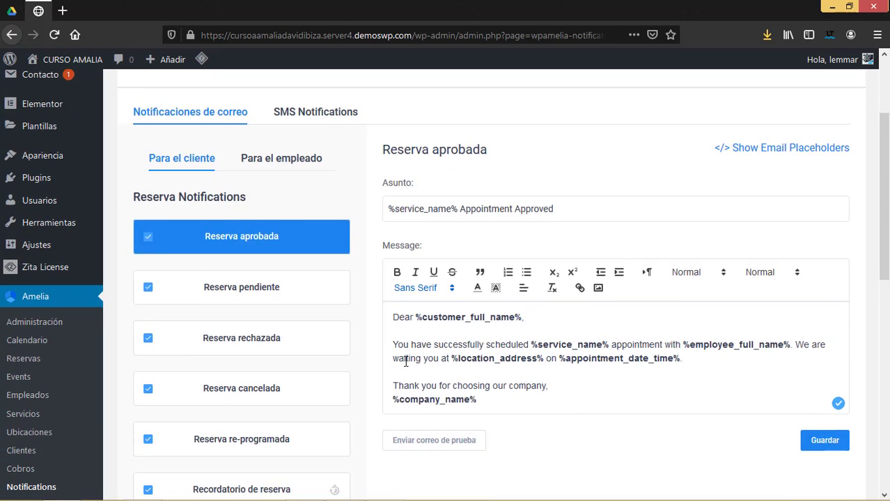
scroll(182, 243, up, 3)
scroll(267, 334, down, 5)
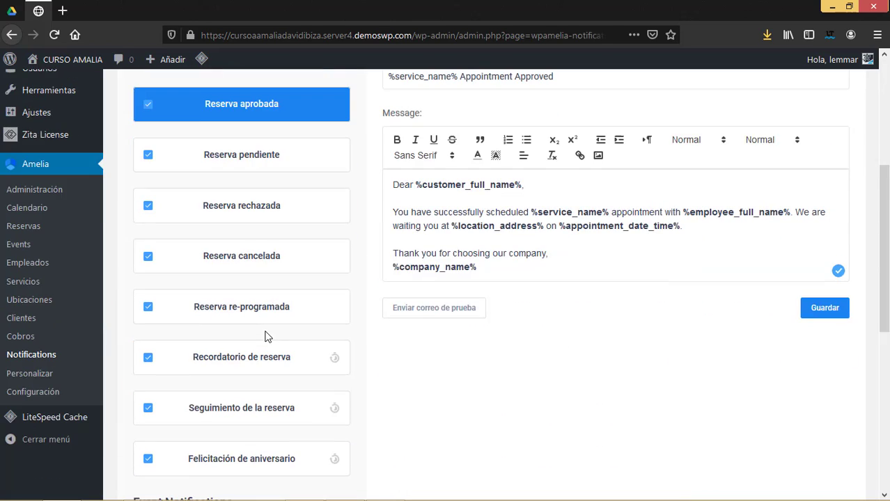
scroll(269, 336, up, 2)
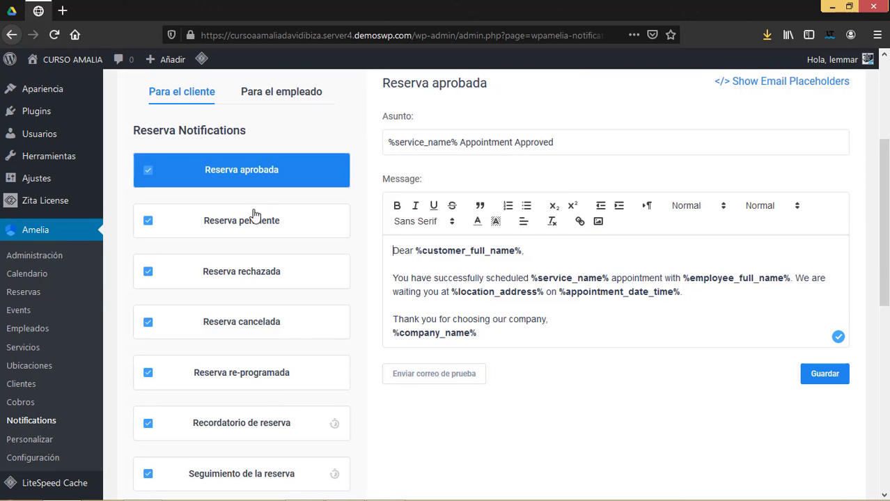
scroll(315, 339, down, 3)
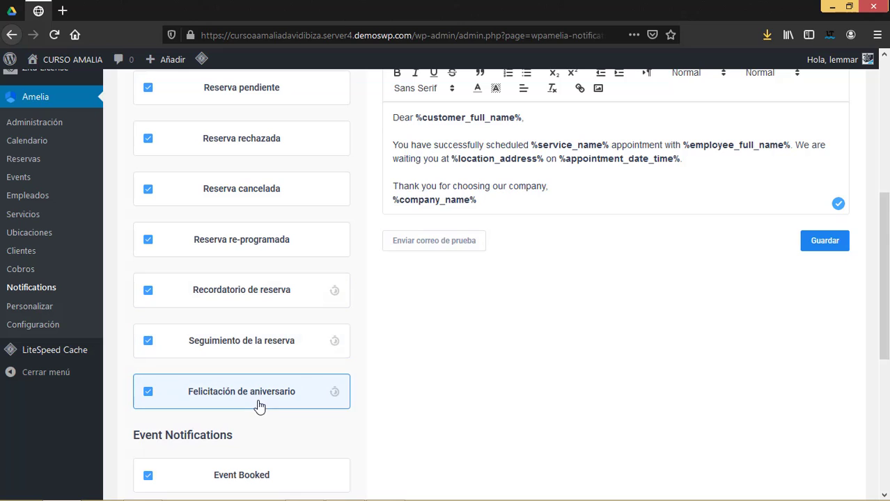
scroll(296, 395, down, 3)
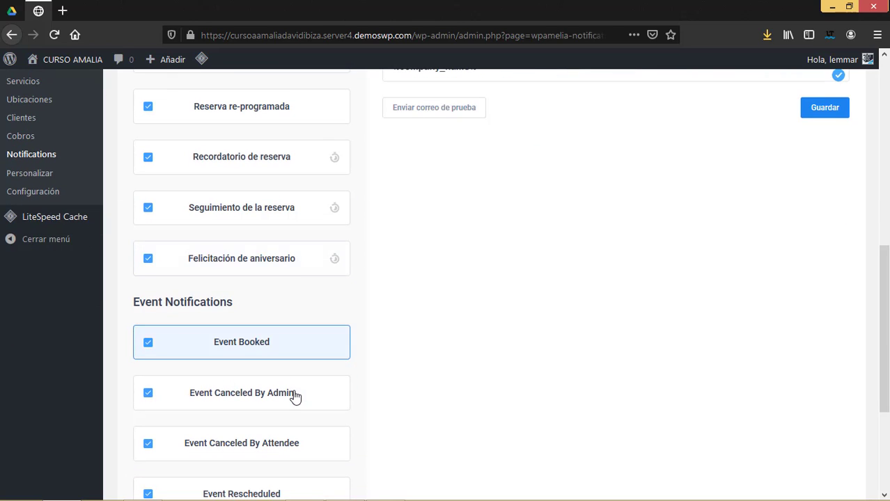
Open the customer Event Booked notification and examine its template and the list of event notifications.
click(305, 342)
scroll(268, 193, up, 3)
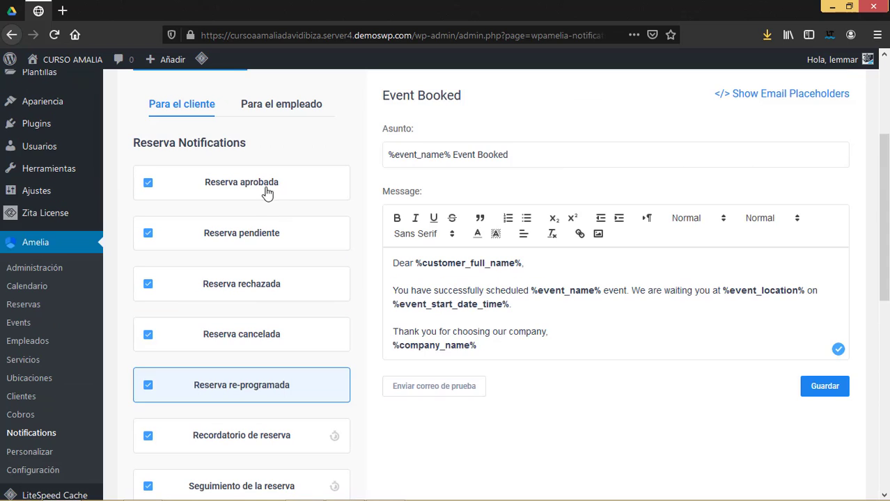
scroll(251, 272, down, 5)
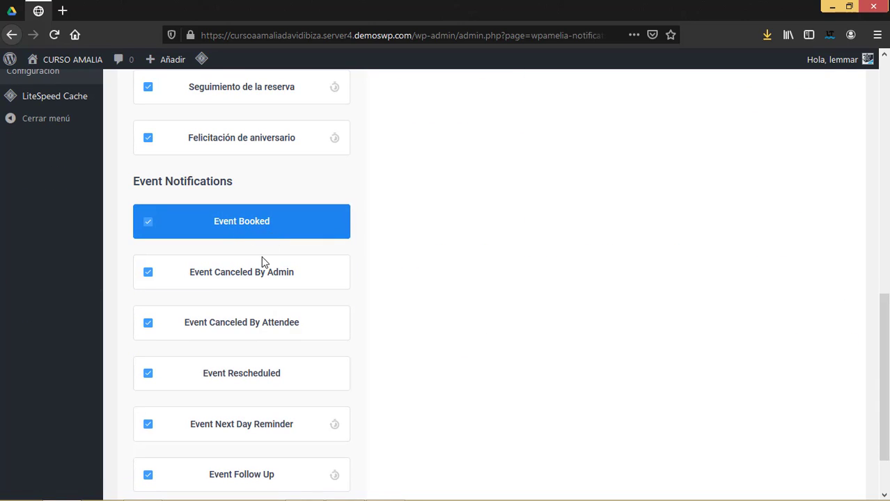
scroll(271, 292, up, 1)
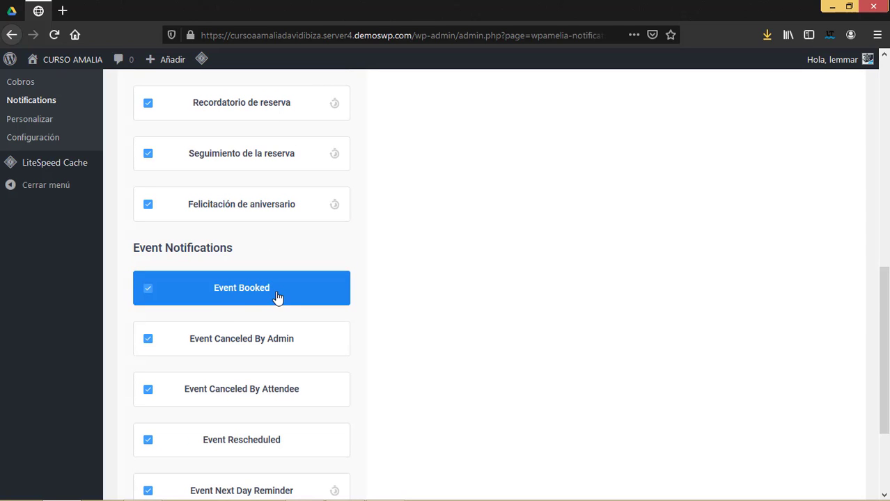
scroll(271, 299, down, 1)
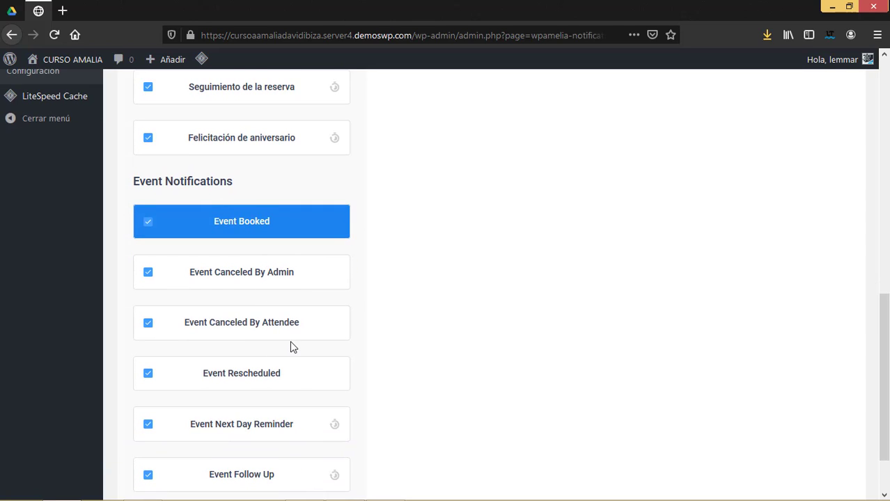
scroll(291, 344, down, 1)
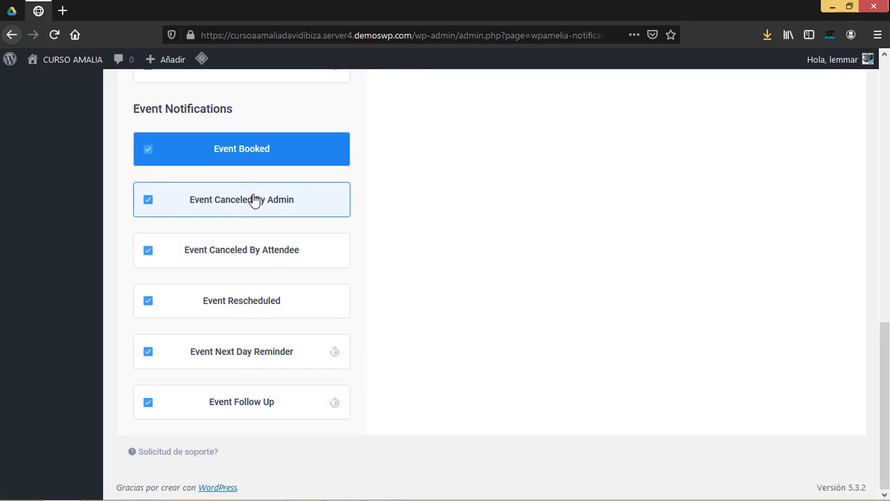
scroll(293, 292, up, 6)
scroll(293, 284, down, 3)
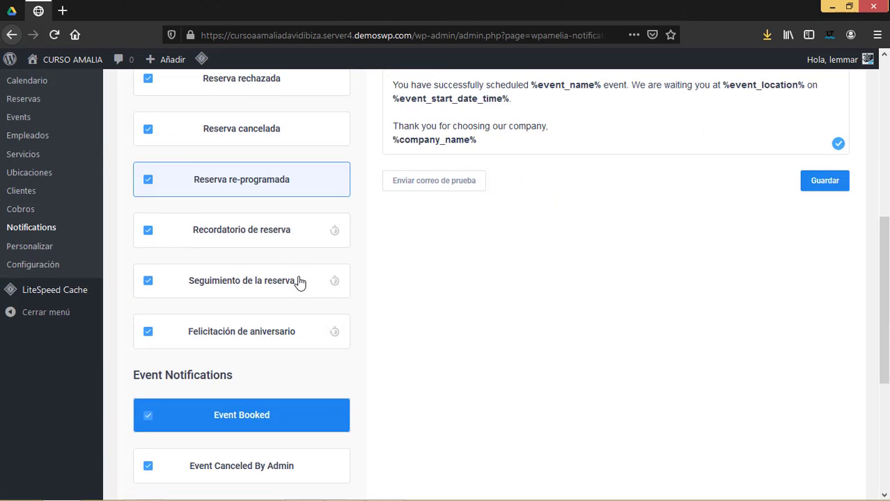
scroll(298, 282, up, 3)
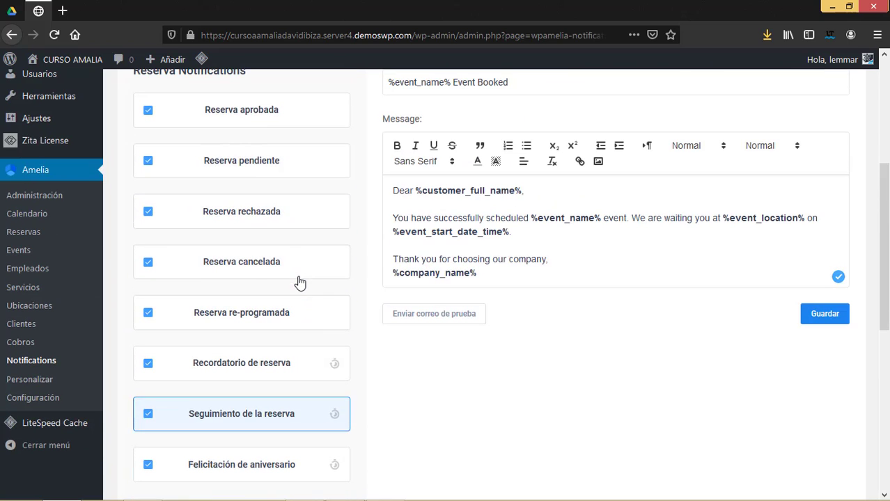
Open the customer Reserva aprobada notification and change its subject to "%service_name% Reserva aprobada".
click(267, 113)
scroll(384, 224, up, 2)
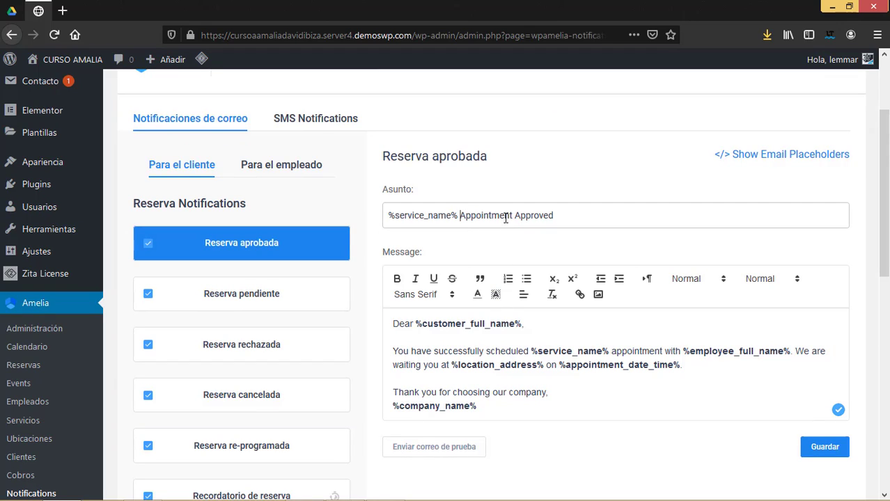
drag(506, 218, 572, 219)
text(Reserva)
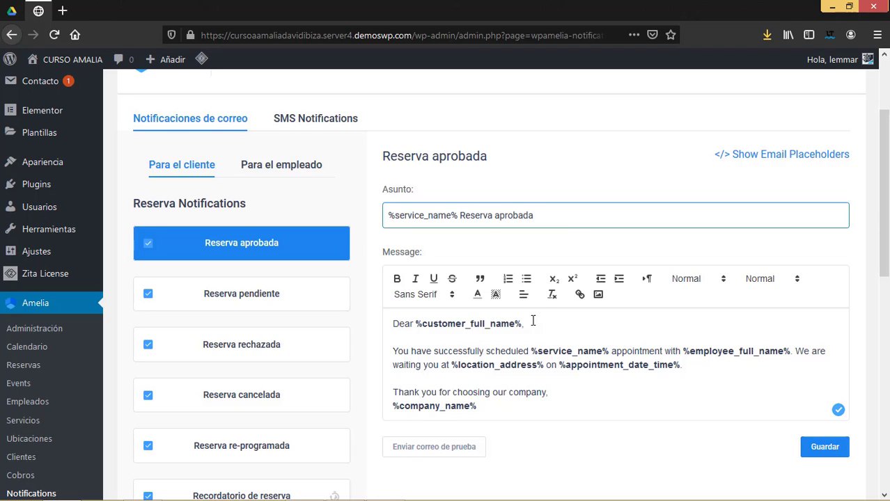
Replace the greeting word "Dear" before the customer name placeholder in the message with "Hola".
scroll(532, 320, down, 2)
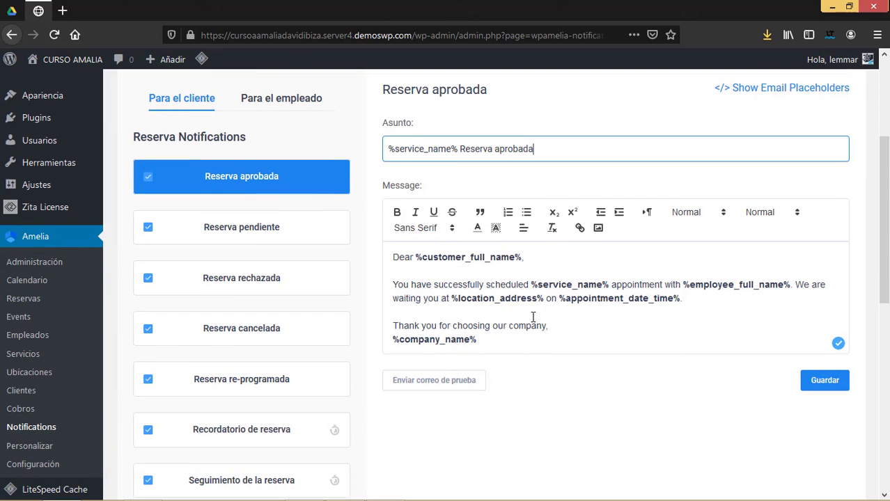
double_click(418, 257)
text(hola)
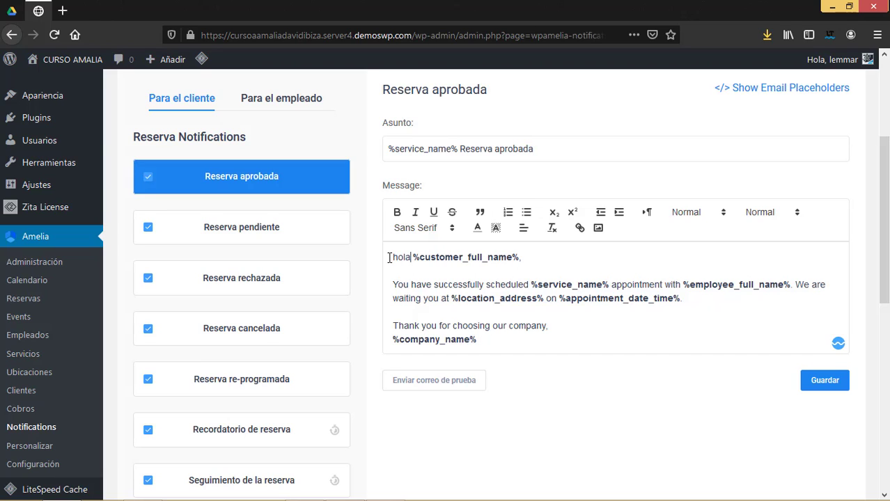
key(BackSpace)
key(BackSpace)
key(BackSpace)
key(BackSpace)
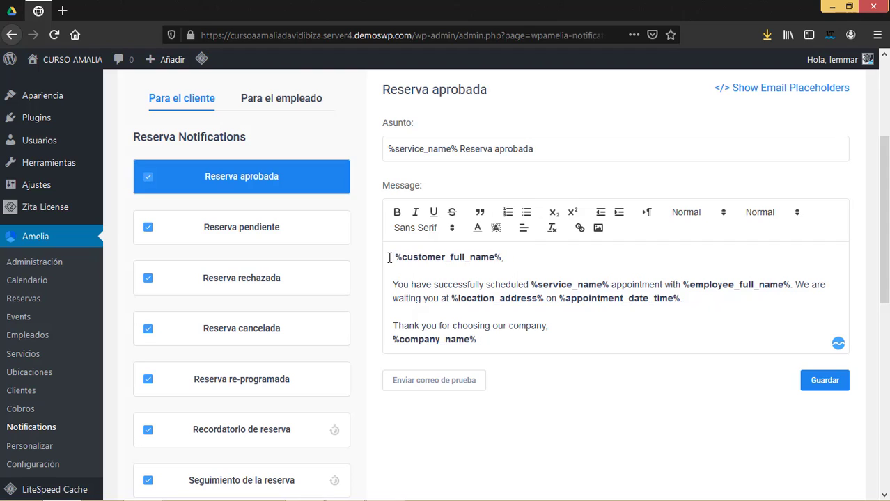
text(Hola)
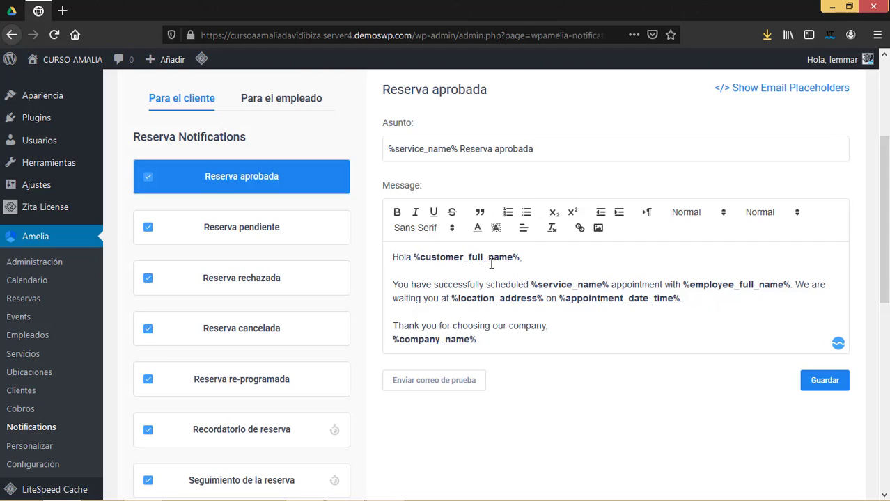
Replace "You have successfully scheduled" in the message with "Tu reservación se hiso exitosamente para".
drag(528, 285, 393, 285)
text(Tu reservación )
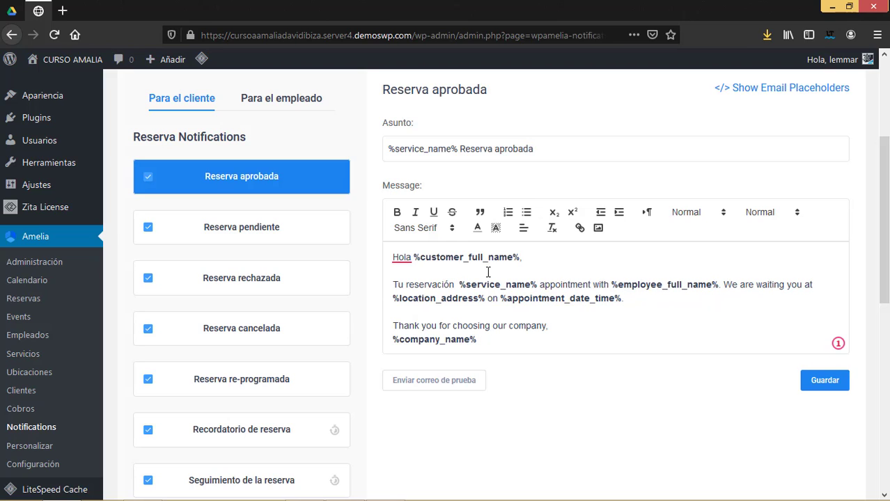
text(se )
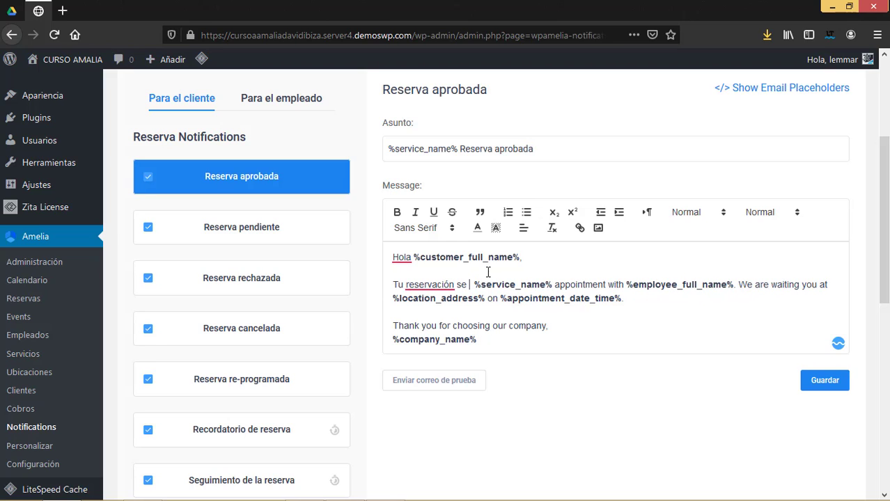
text(hiso exit )
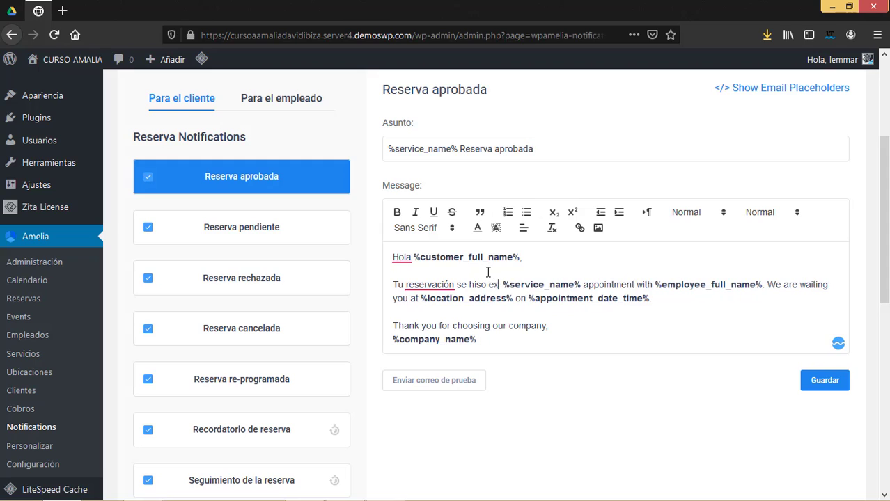
text(osamente )
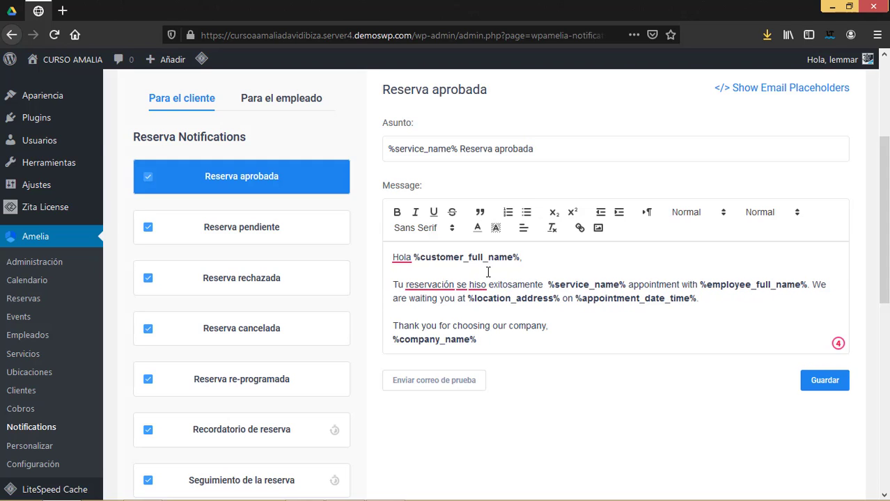
text(para)
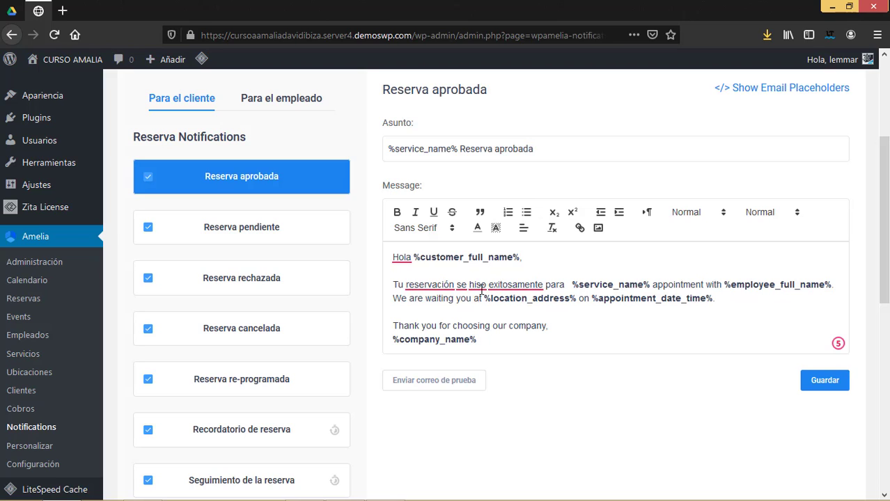
click(481, 288)
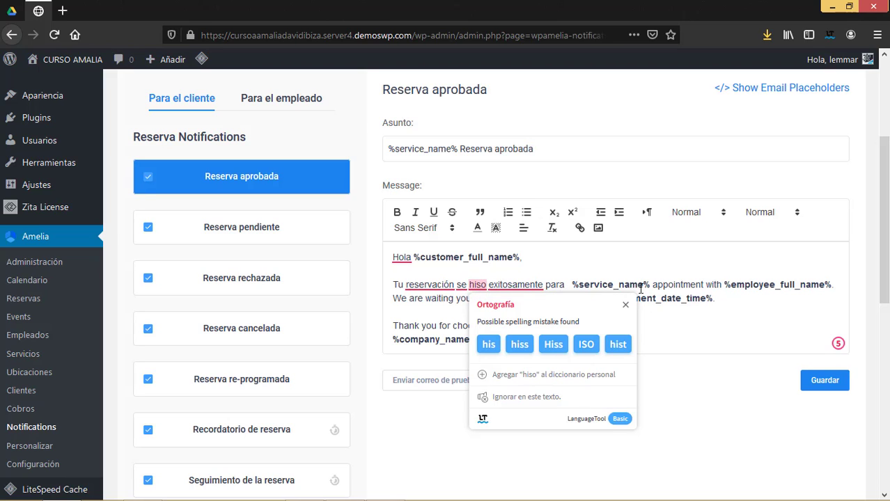
click(675, 295)
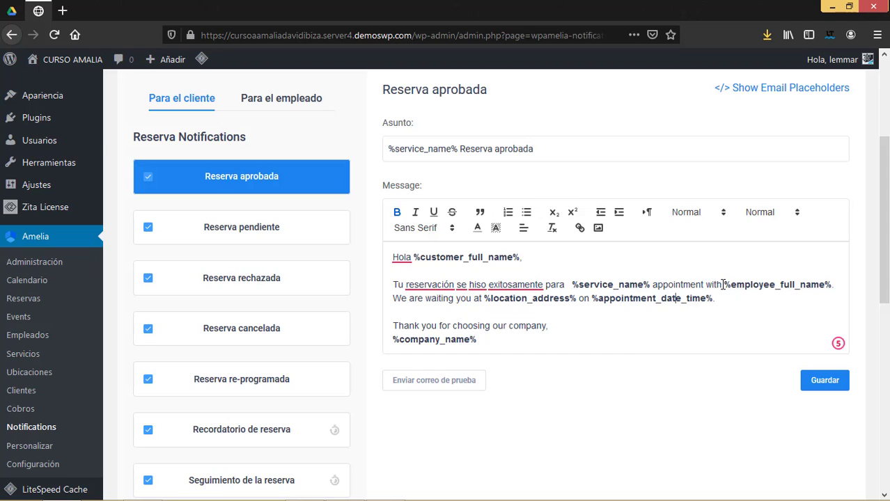
Replace "appointment with" with "te atendera" and "We are waiting you at" with "Te esperamos en" in the message.
drag(719, 285, 659, 287)
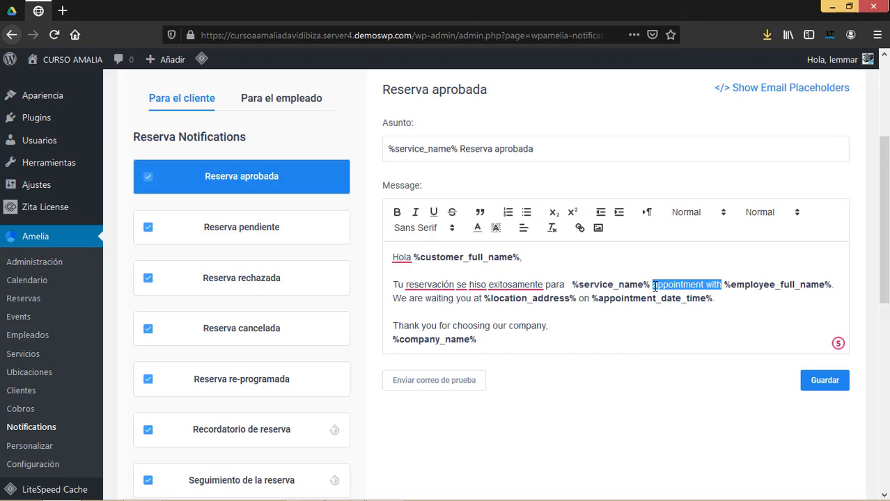
text(te atendera)
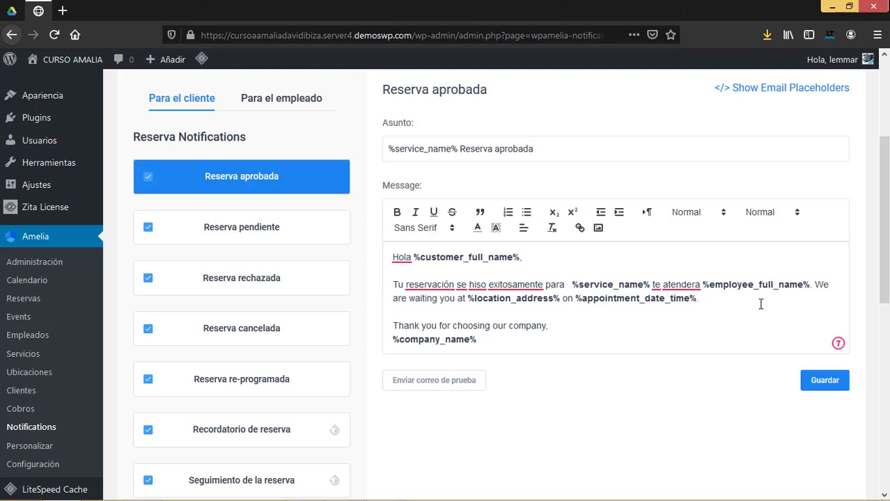
drag(815, 286, 451, 298)
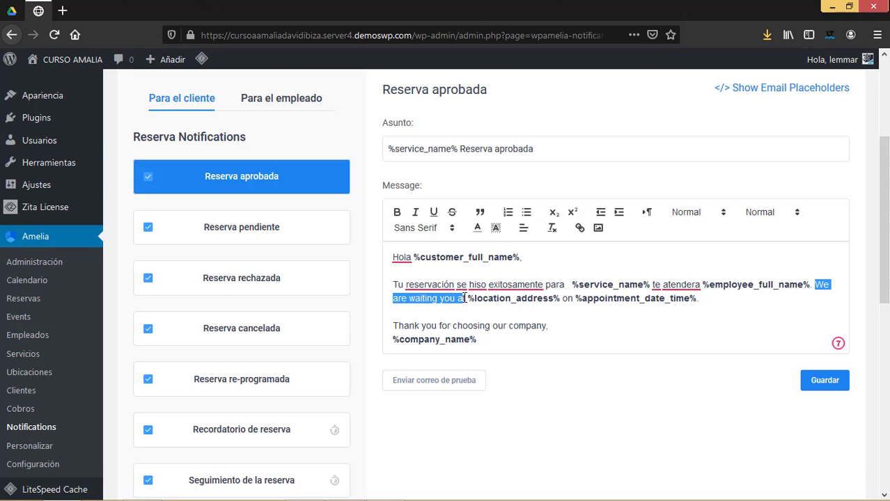
text(Te es)
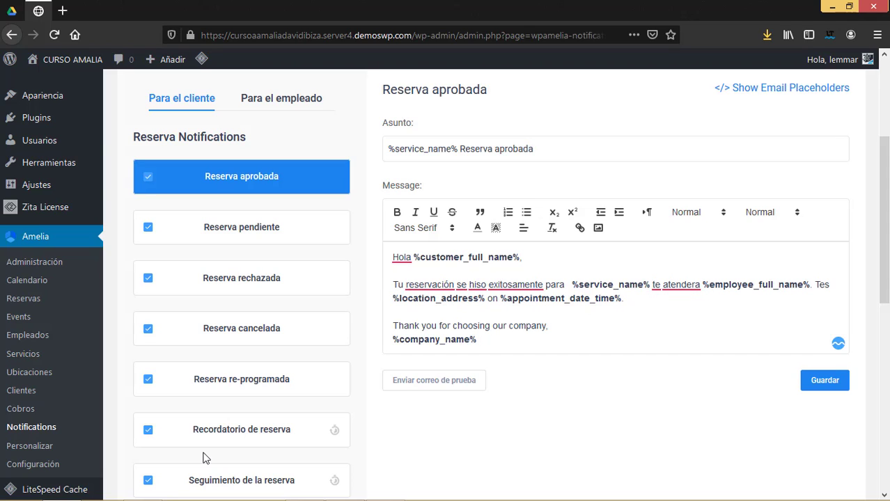
text(peramos en)
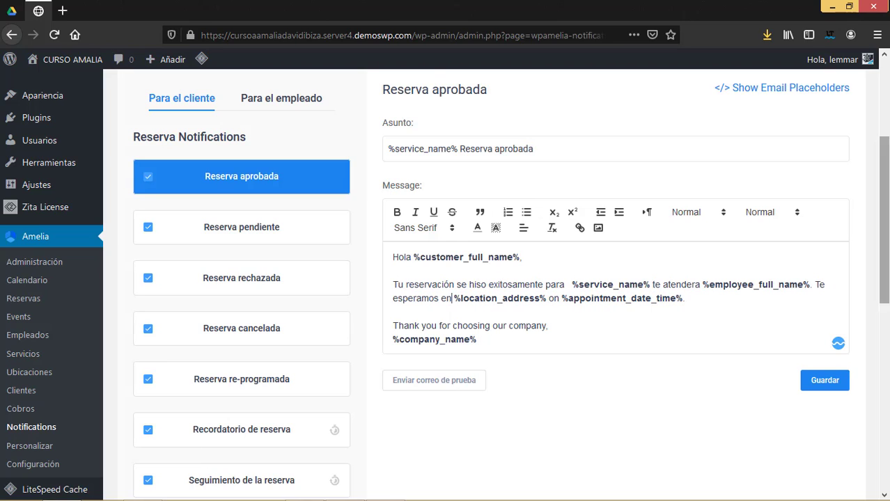
Replace "on" before the appointment date placeholder with "el dia" and the closing thank-you line with "Gracias por elegirnos".
double_click(552, 299)
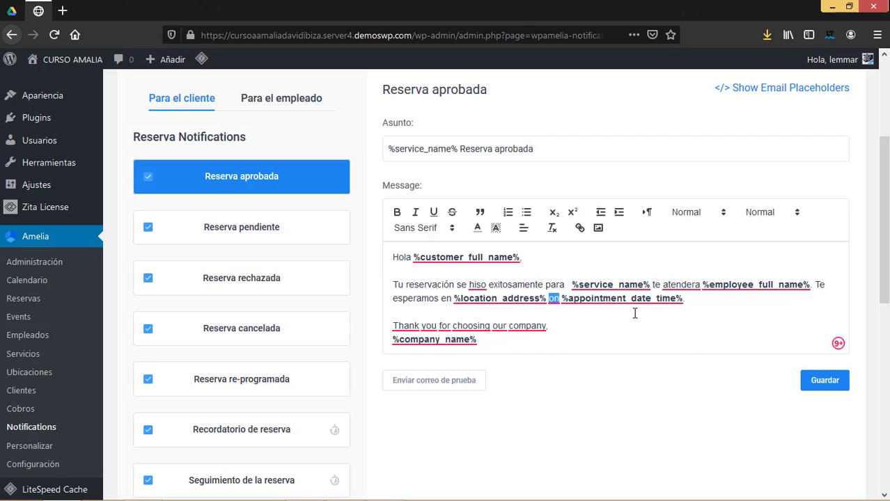
text(el dia)
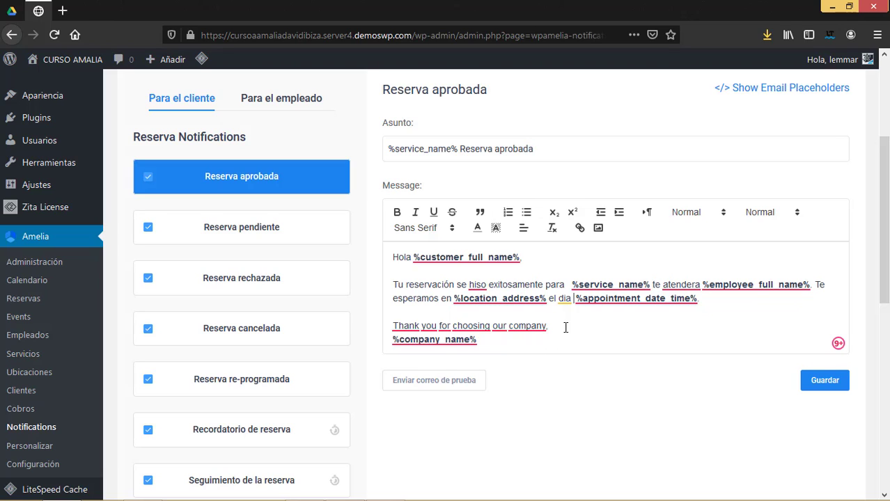
triple_click(369, 330)
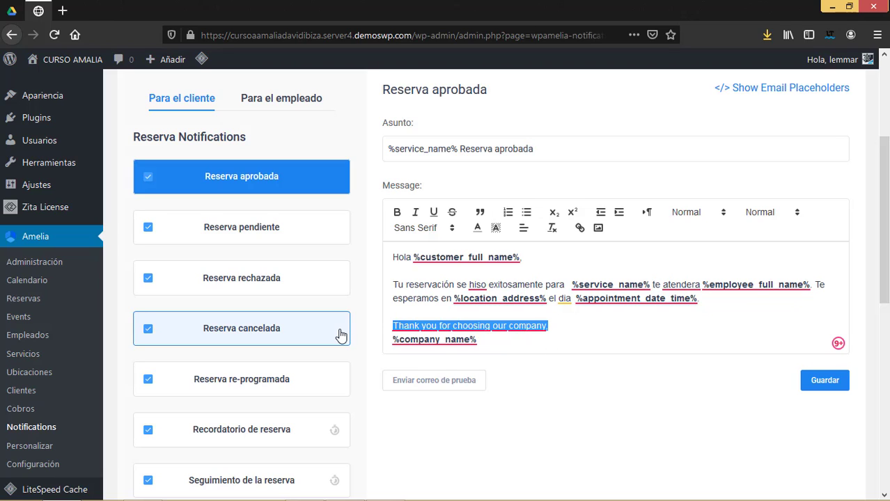
text(Gracias por elegirnos)
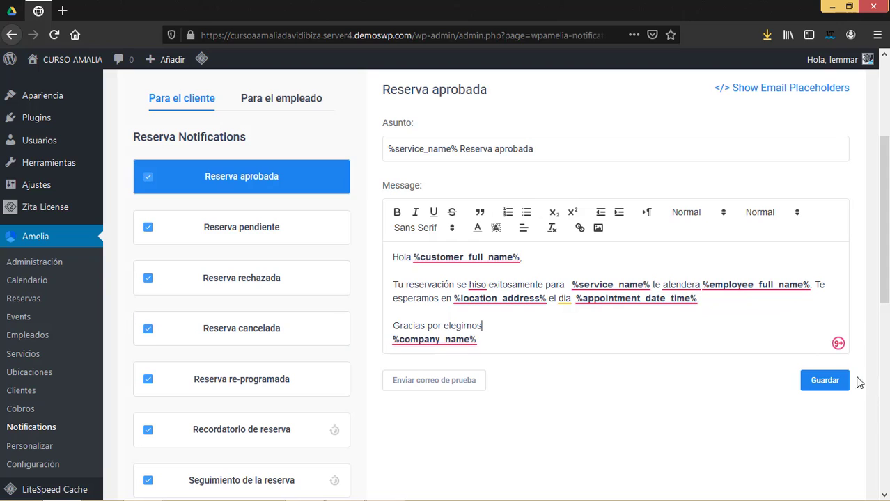
Save the Reserva aprobada customer email notification and look over the message editor's text colour and size options.
click(829, 382)
click(479, 230)
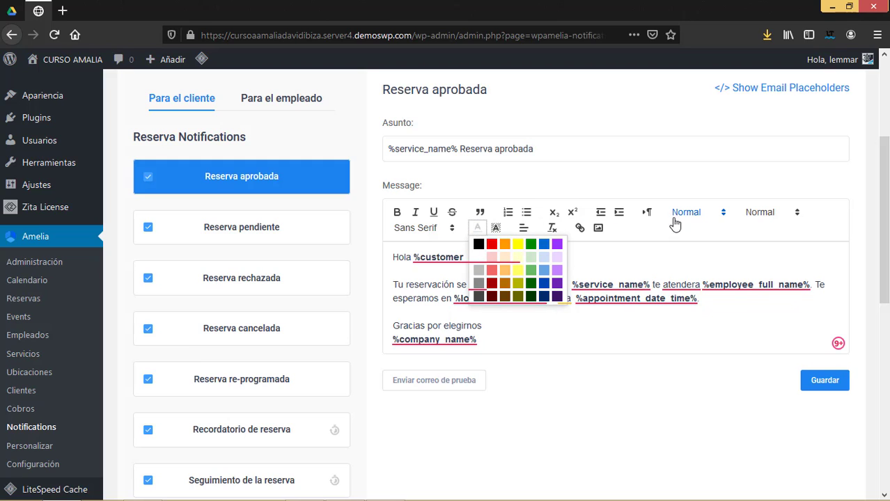
click(711, 220)
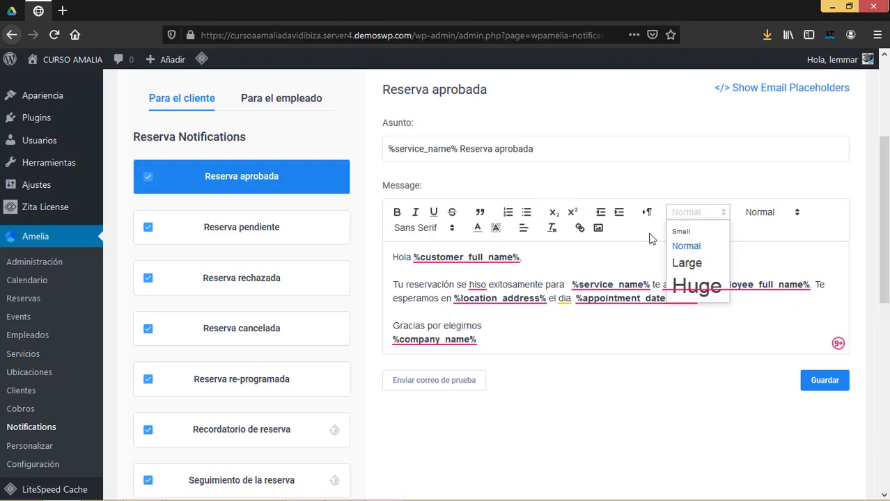
click(534, 329)
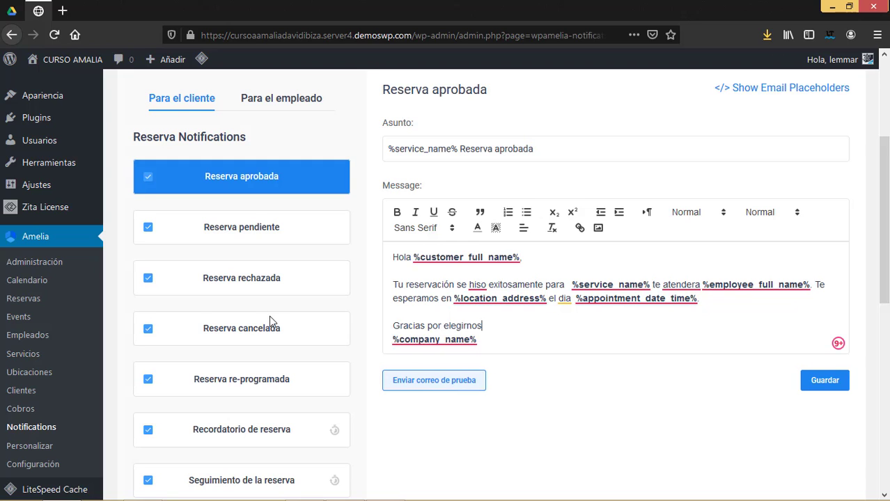
Look through the customer's reservation and event email notifications and open the Event Booked template to read its subject and message.
scroll(269, 316, up, 2)
scroll(520, 342, down, 2)
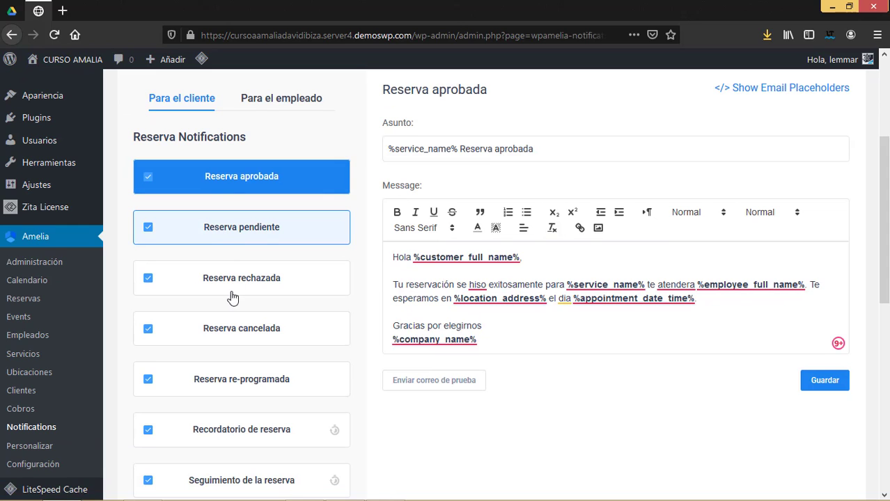
scroll(233, 307, down, 3)
scroll(233, 320, down, 1)
scroll(234, 316, down, 2)
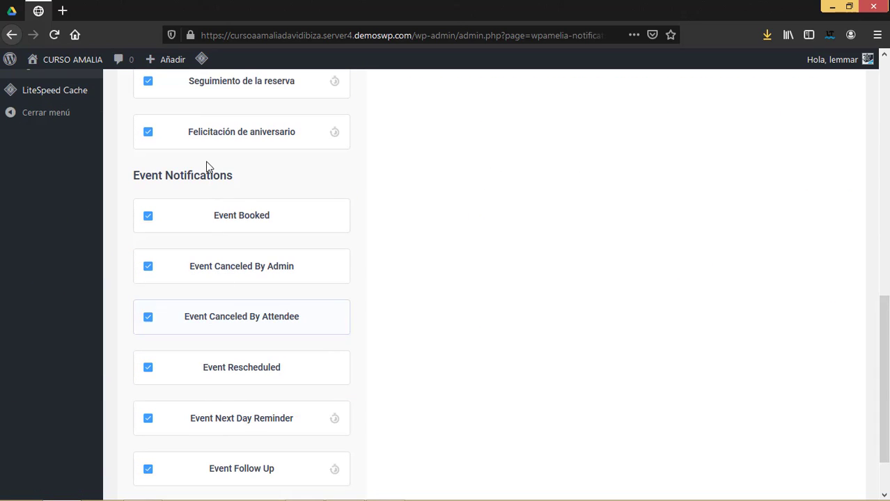
click(249, 227)
scroll(253, 229, down, 1)
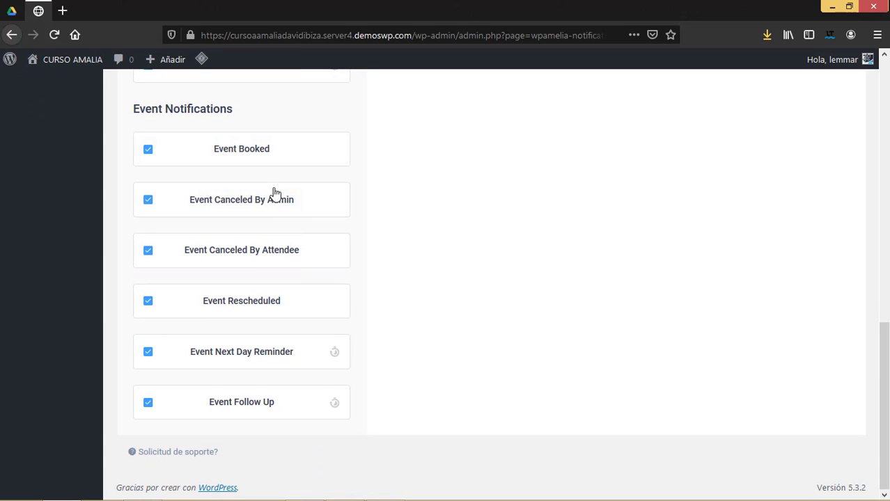
click(264, 153)
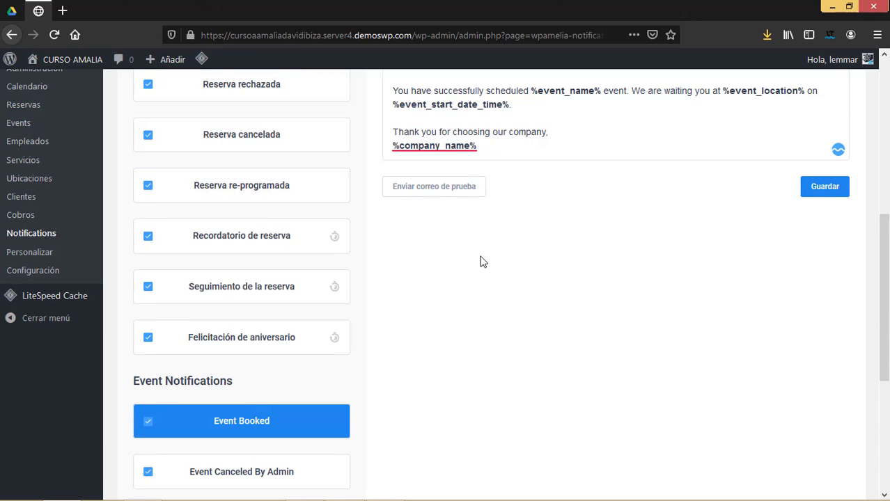
scroll(475, 259, up, 5)
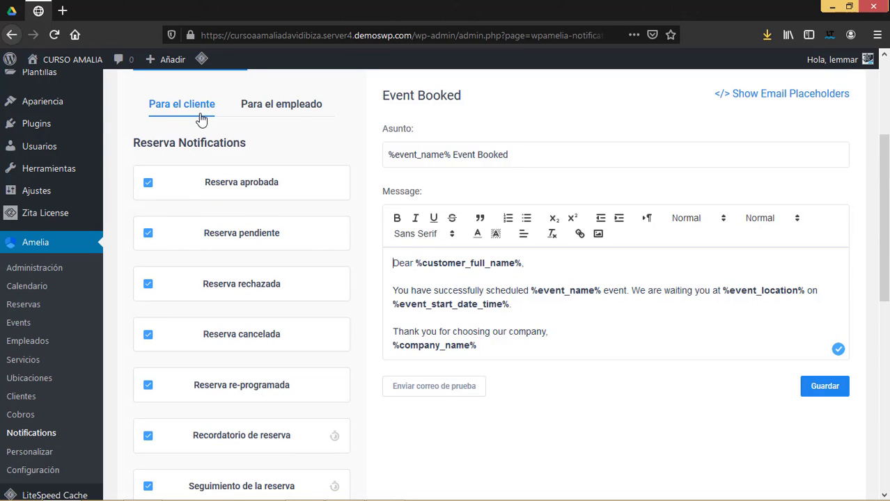
Switch to the employee email notifications and look through their reservation and event templates.
click(265, 112)
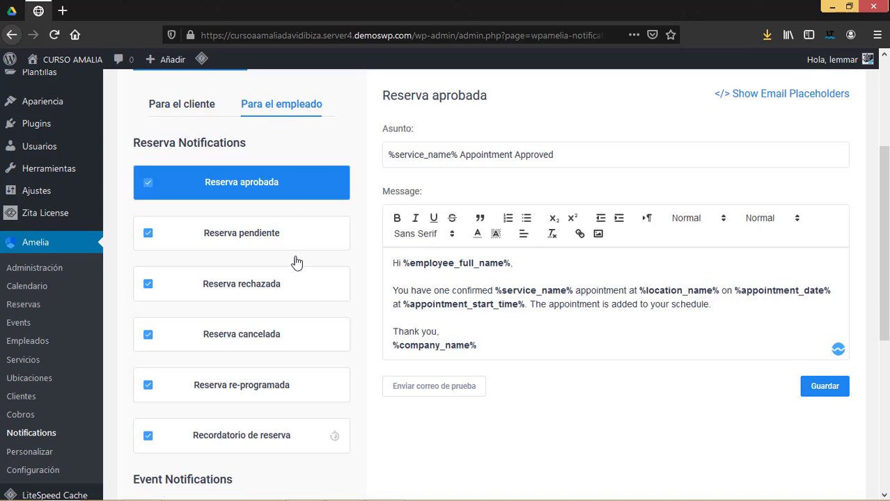
scroll(259, 219, down, 4)
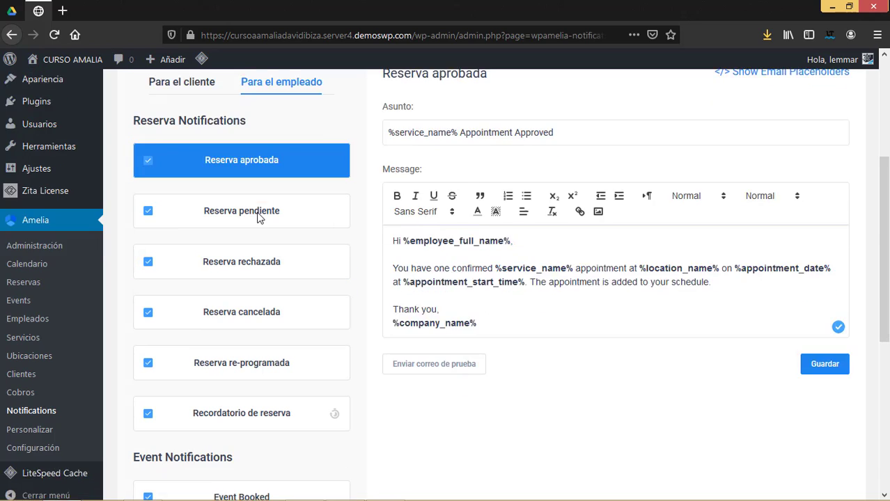
scroll(258, 219, down, 1)
scroll(257, 219, up, 5)
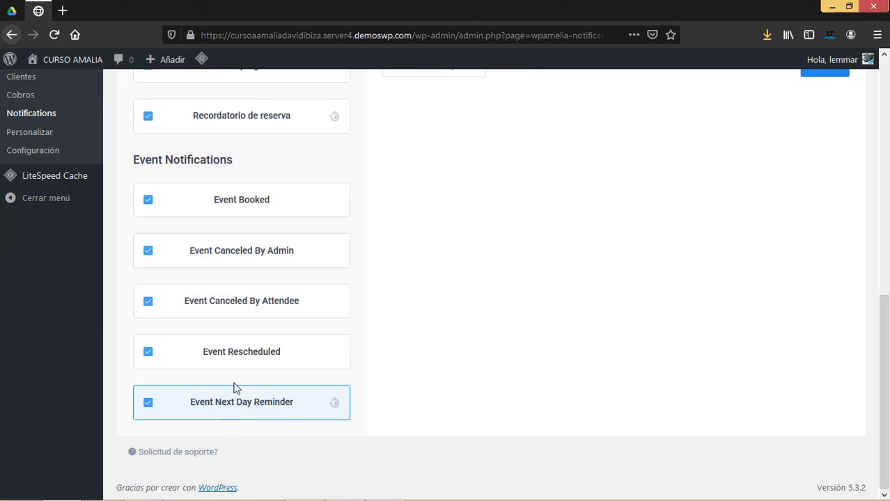
scroll(235, 388, up, 5)
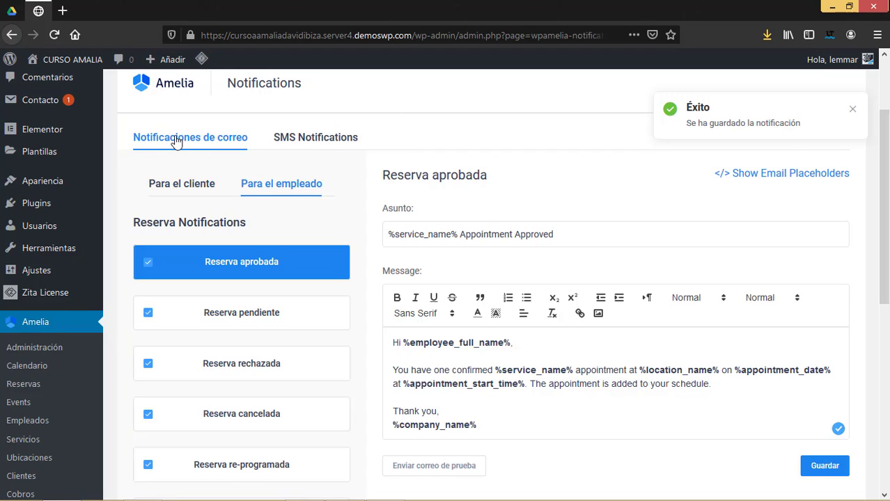
Sign up for an Amelia SMS account under SMS Notifications by entering the account e-mail and password.
click(322, 140)
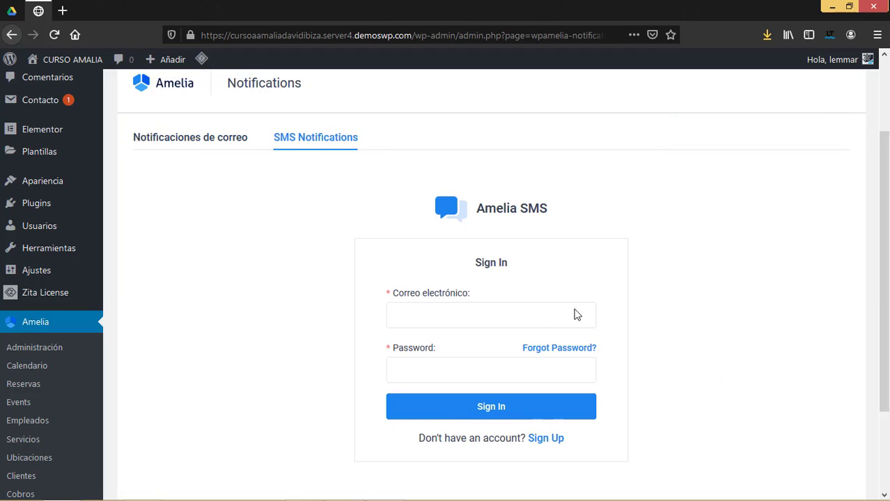
click(546, 439)
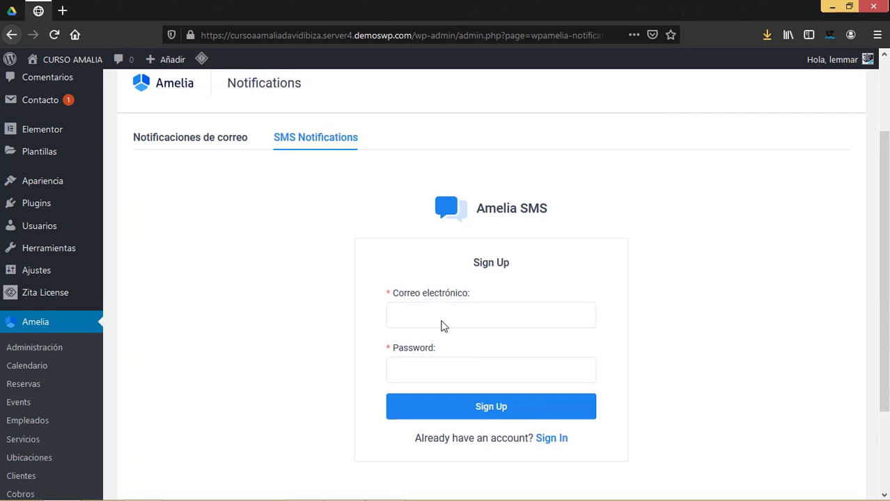
click(429, 313)
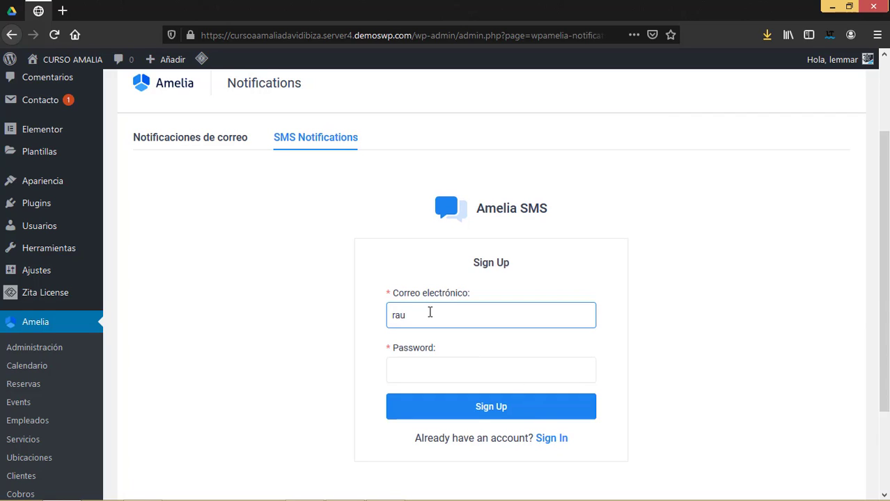
text(rau)
click(449, 339)
click(491, 406)
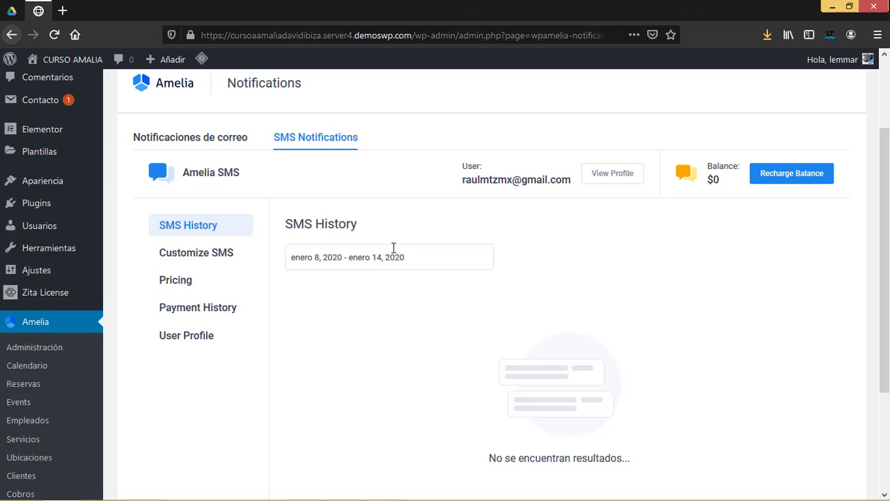
Open the SMS customization and look through the customer's reservation and event message templates.
click(216, 258)
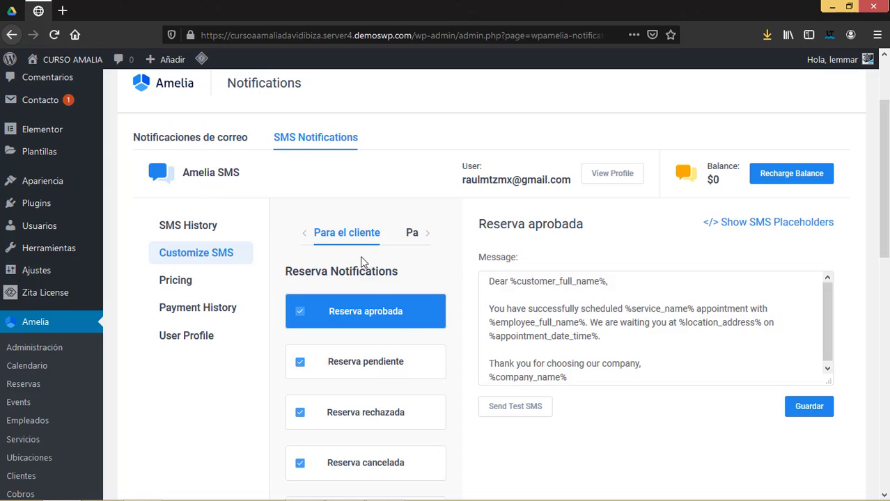
scroll(393, 317, down, 2)
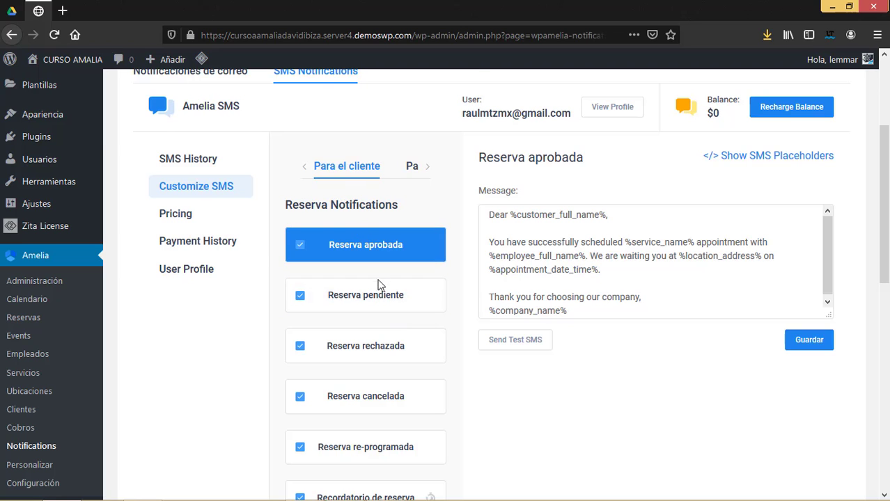
scroll(379, 285, down, 10)
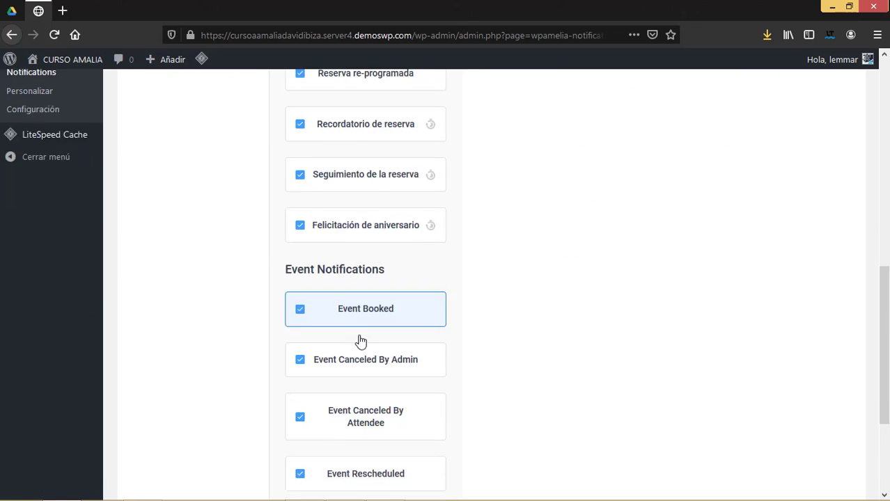
scroll(360, 340, down, 3)
scroll(359, 340, up, 12)
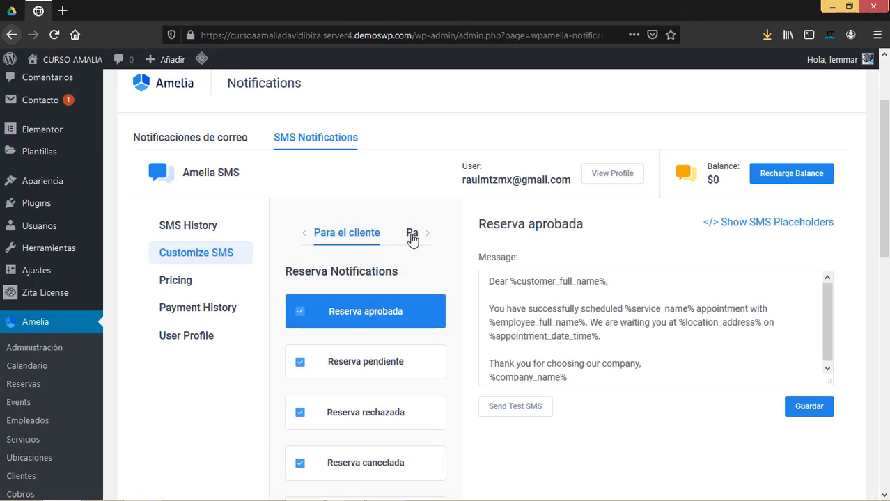
Switch to the employee SMS templates and review the Reserva aprobada message and the other notifications.
click(411, 235)
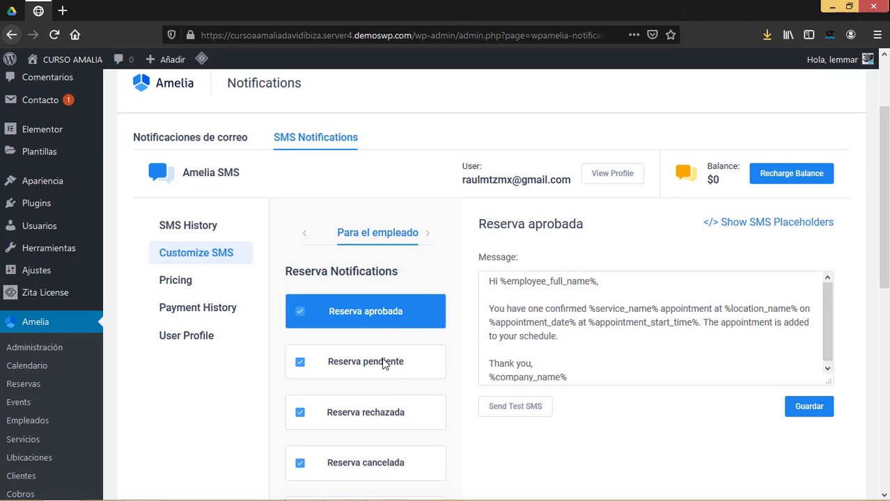
scroll(384, 382, down, 5)
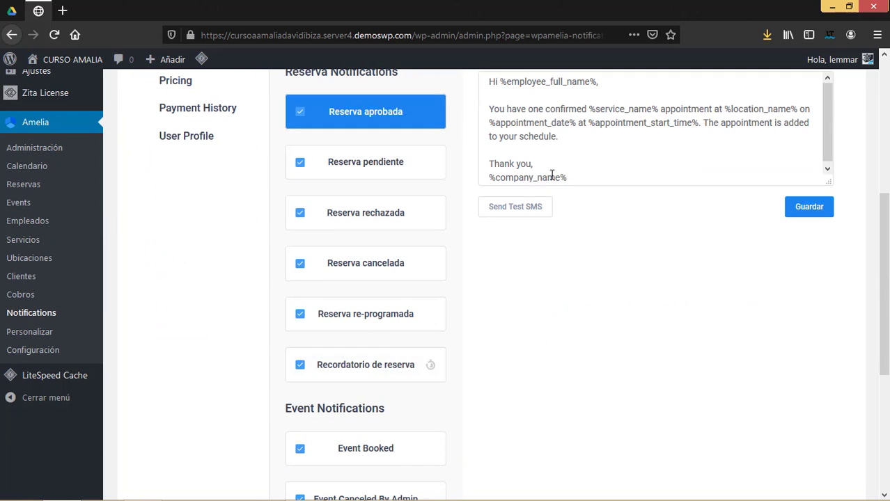
scroll(469, 354, up, 7)
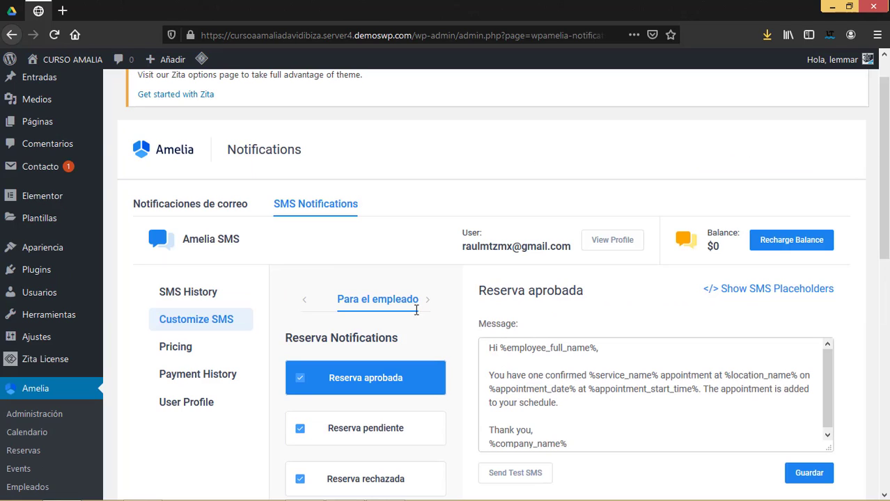
View the SMS pricing per carrier for Mexico.
click(179, 348)
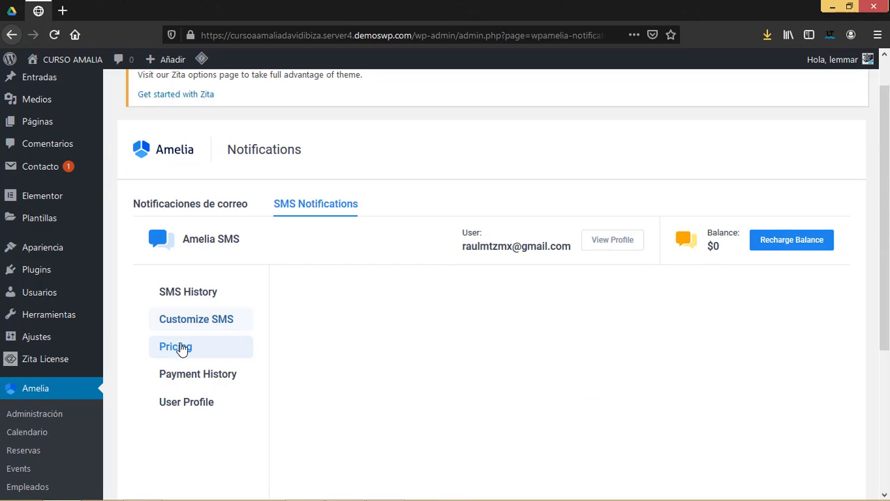
scroll(435, 350, down, 2)
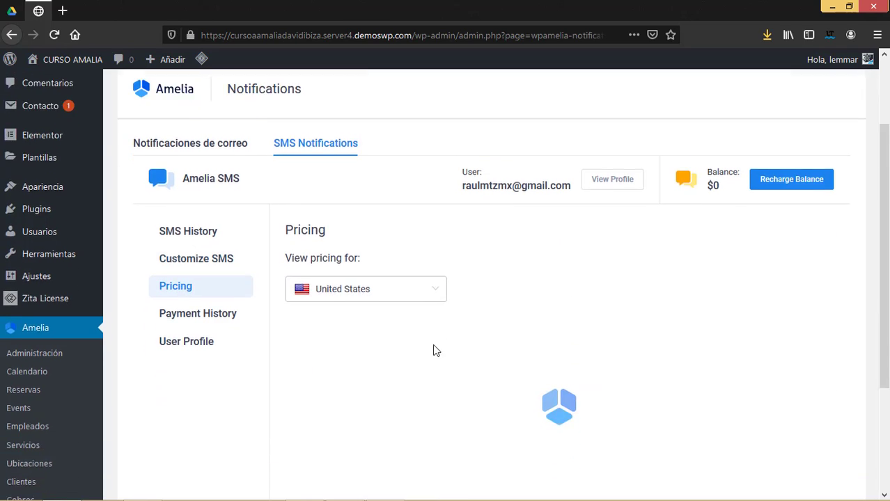
click(424, 285)
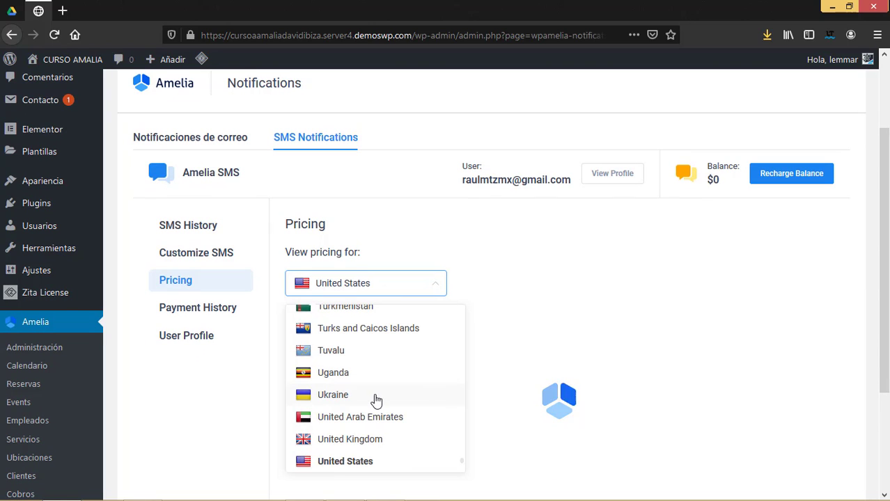
scroll(376, 394, up, 10)
click(333, 367)
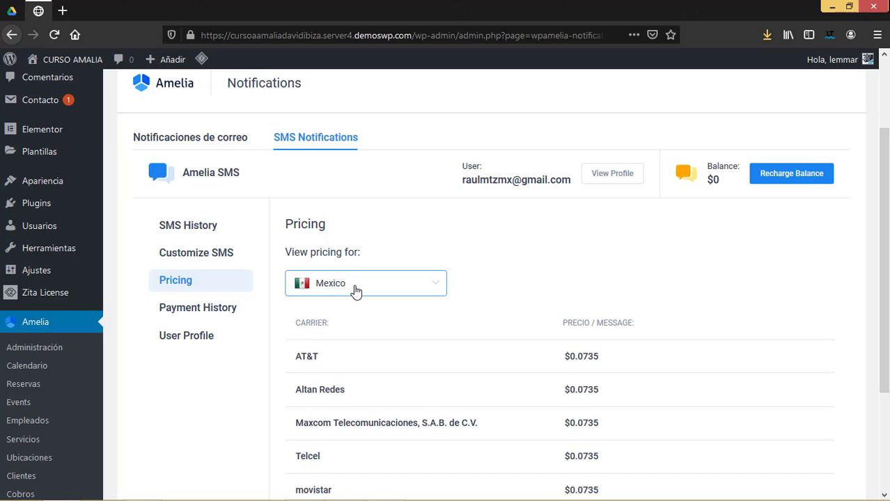
scroll(655, 383, down, 2)
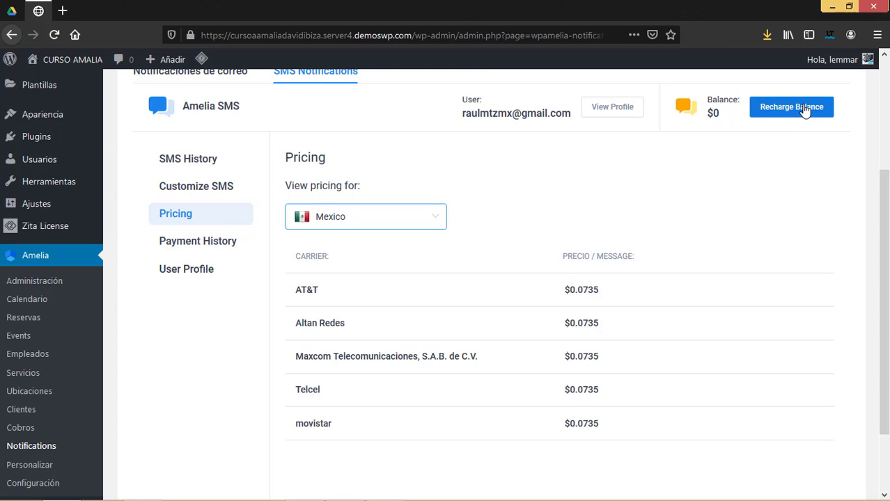
Review the Amelia SMS payment history and the user profile with its sender ID and password settings.
click(220, 248)
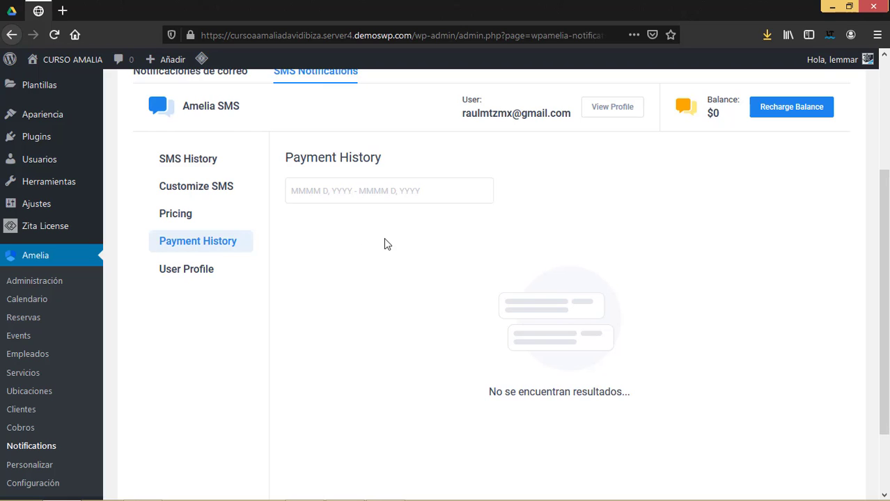
click(205, 269)
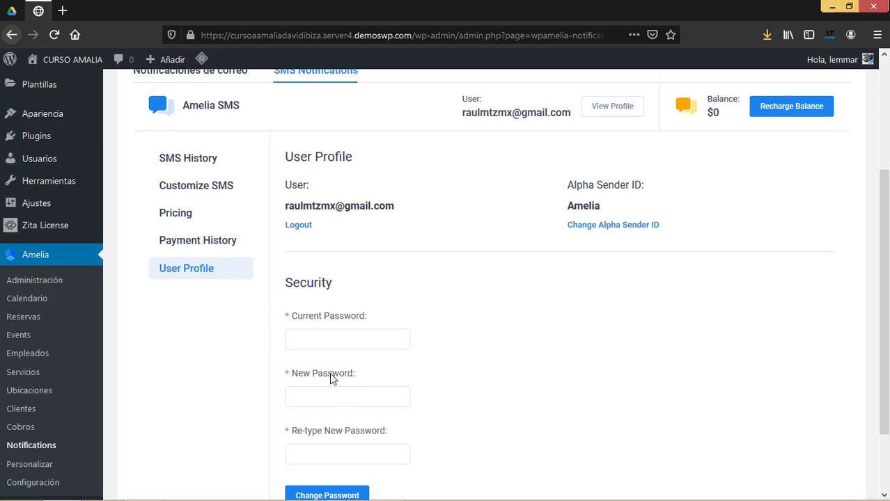
scroll(331, 378, down, 2)
scroll(330, 376, up, 5)
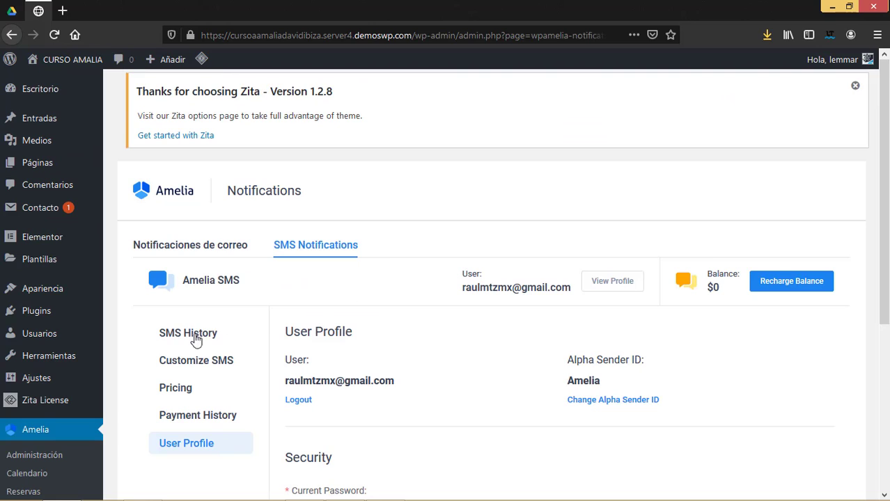
Revisit the customer SMS templates and display the SMS pricing per carrier for Mexico.
click(202, 371)
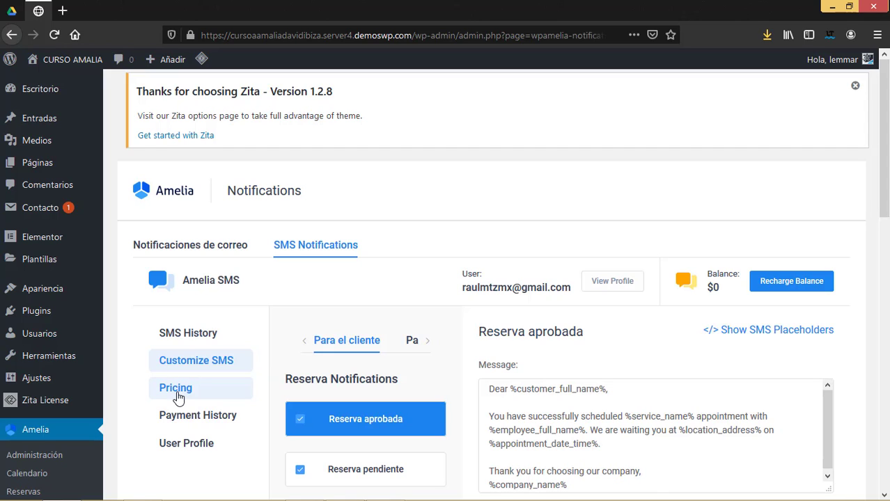
click(179, 397)
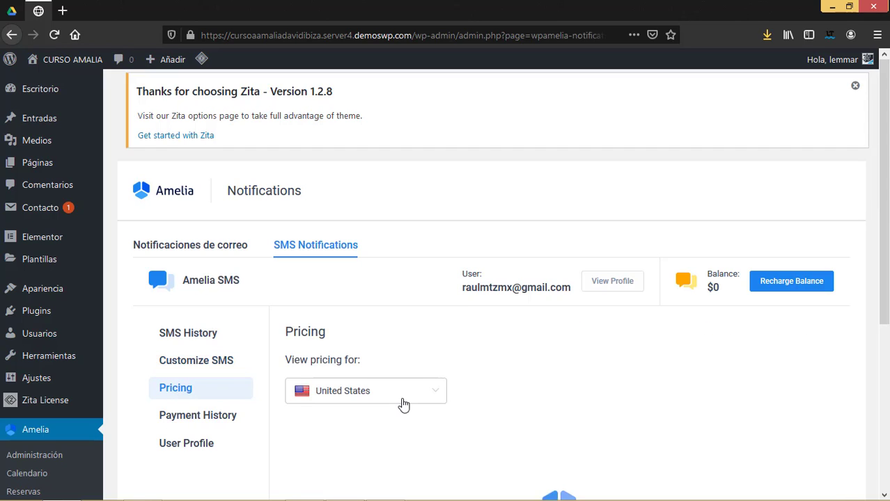
scroll(355, 229, down, 5)
click(359, 197)
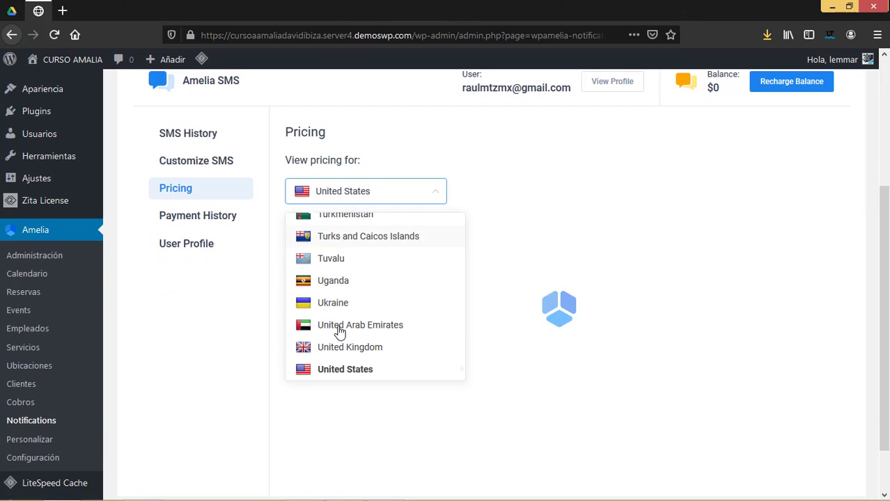
scroll(338, 332, down, 3)
scroll(343, 313, up, 6)
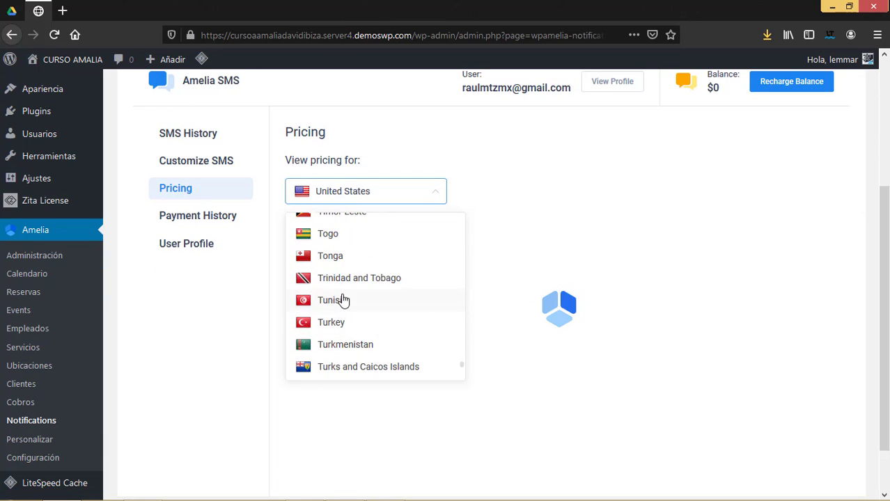
click(455, 229)
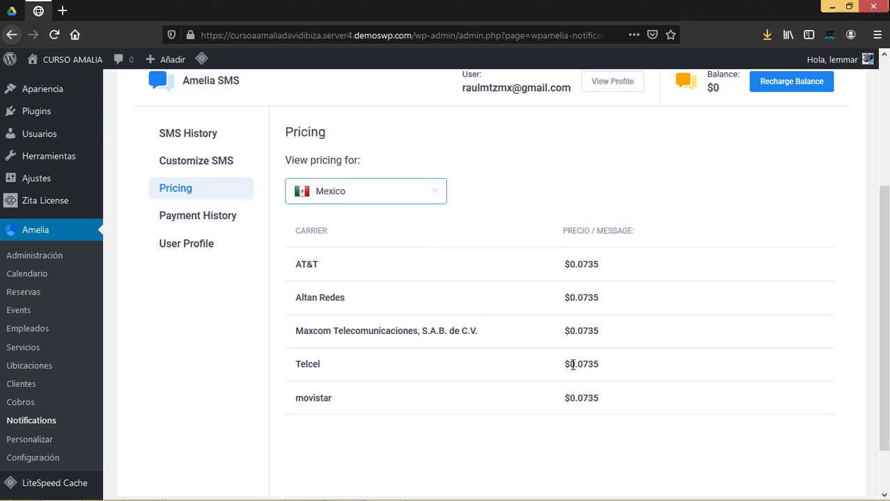
View the SMS balance recharge options, close them without recharging, and review the Mexico carrier prices again.
scroll(588, 299, up, 2)
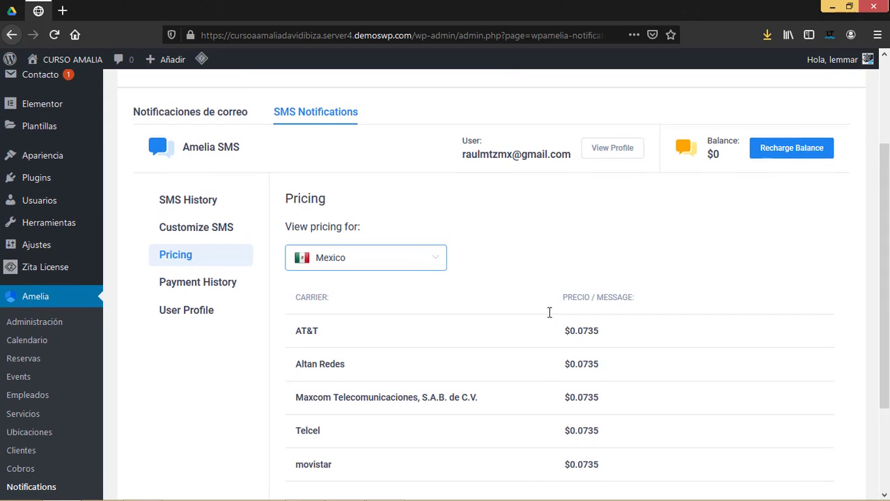
click(810, 155)
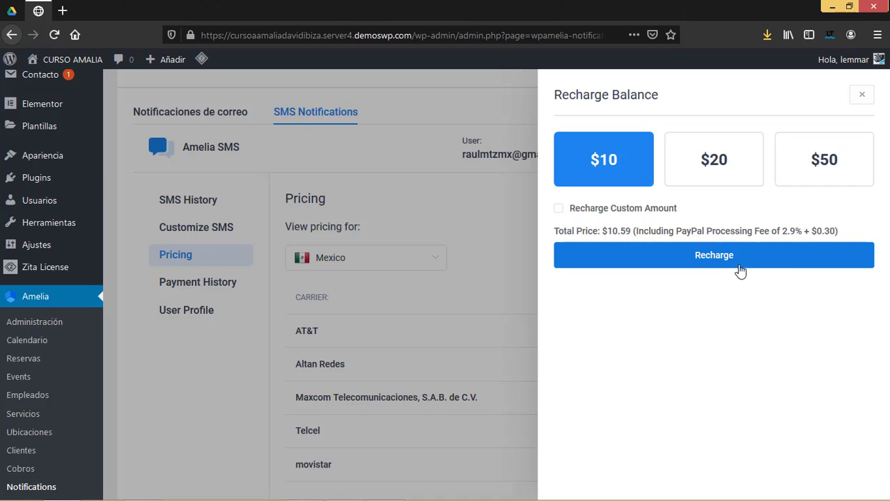
click(451, 221)
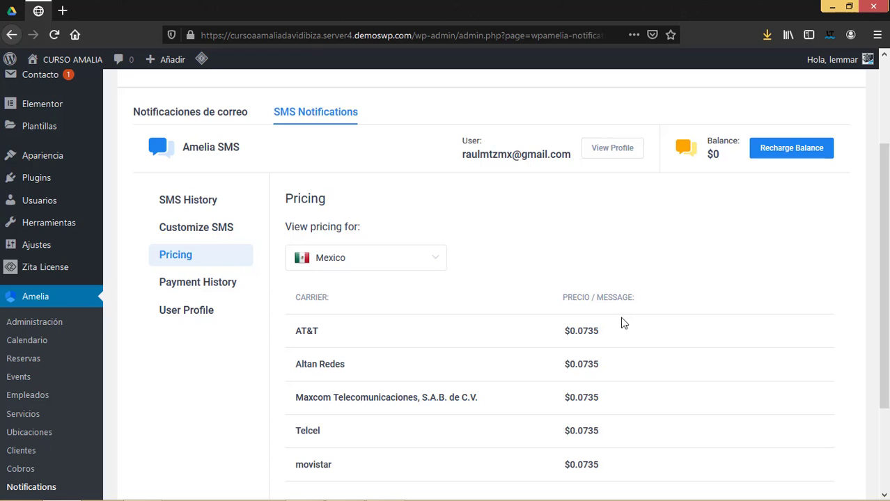
scroll(553, 362, down, 3)
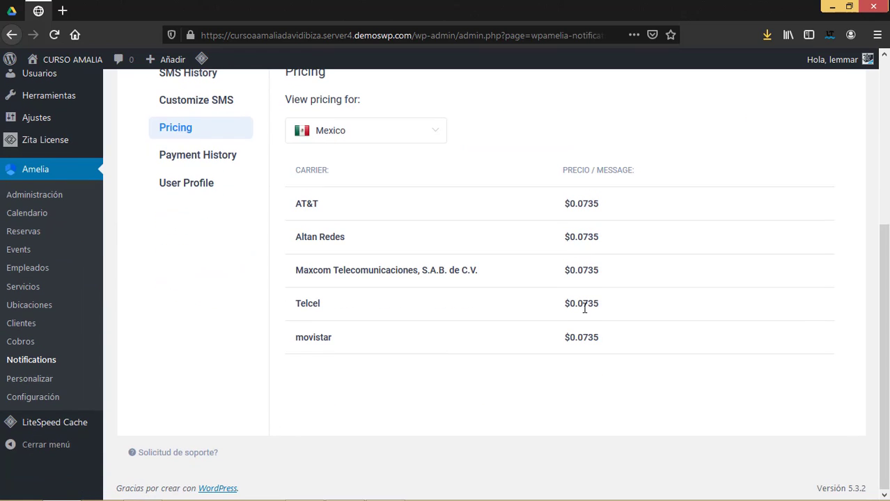
scroll(486, 337, up, 2)
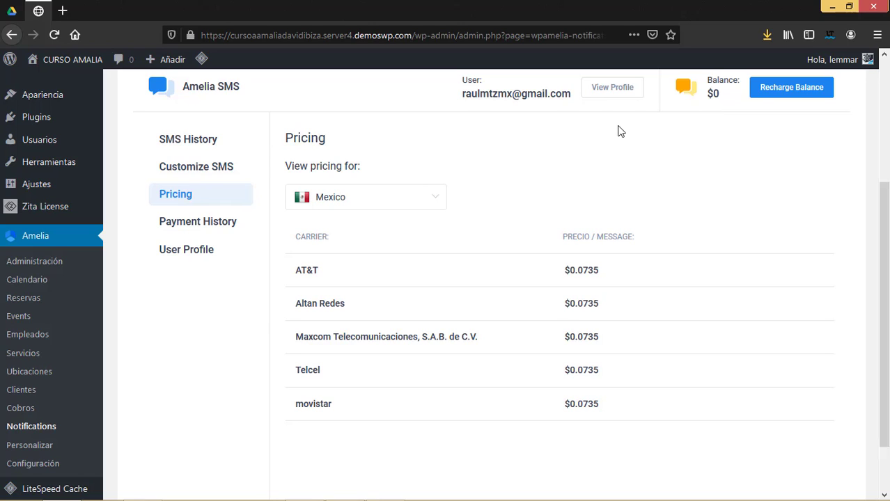
scroll(459, 304, up, 2)
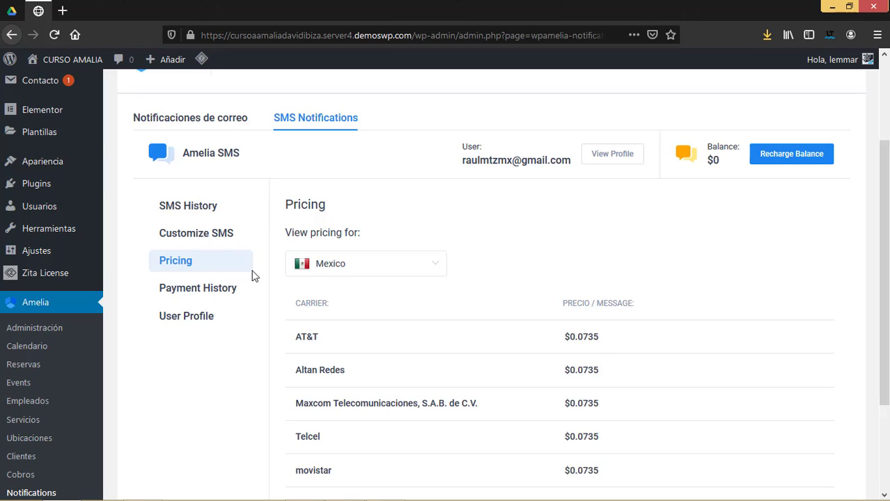
scroll(252, 276, up, 2)
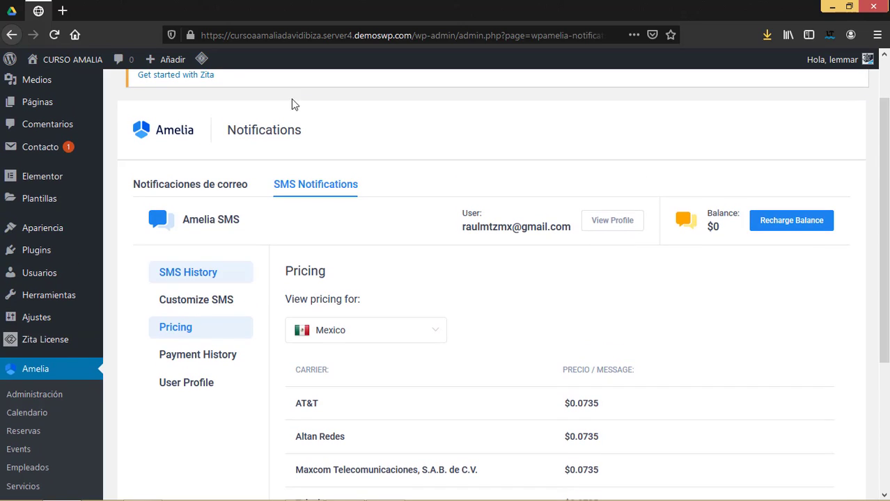
Switch between the email and SMS notifications and review the employee's reservation and event email notifications.
click(203, 193)
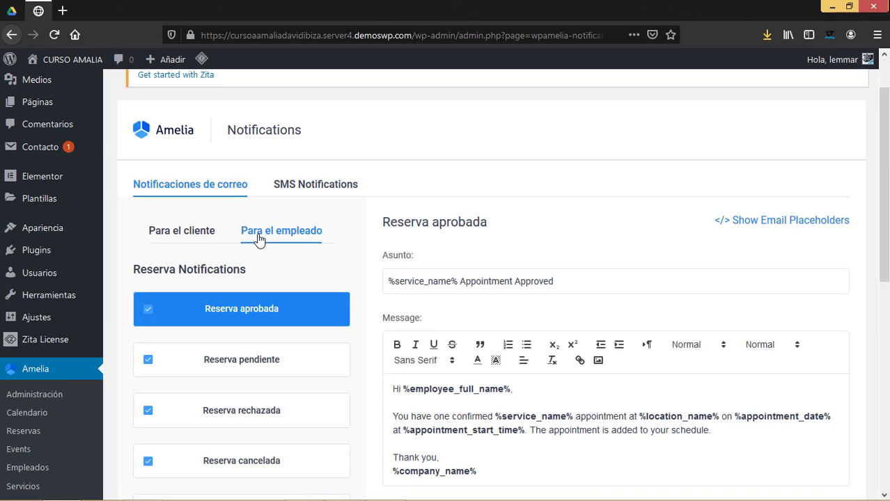
click(316, 192)
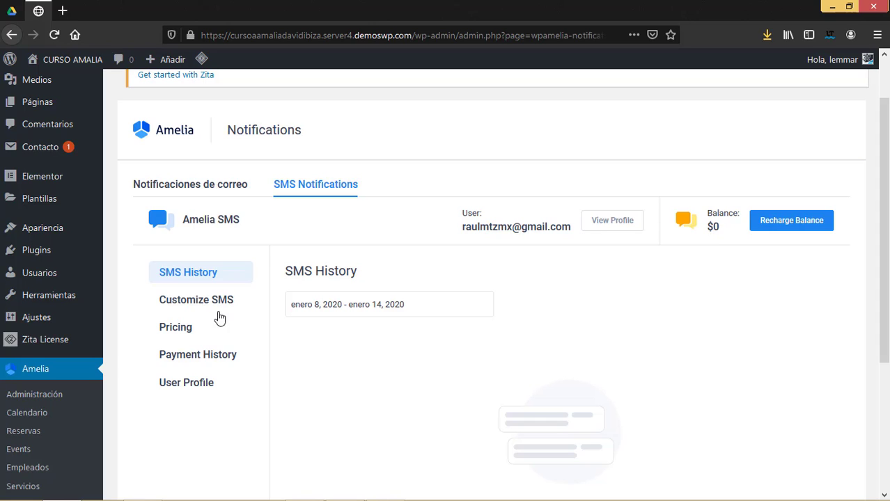
click(237, 186)
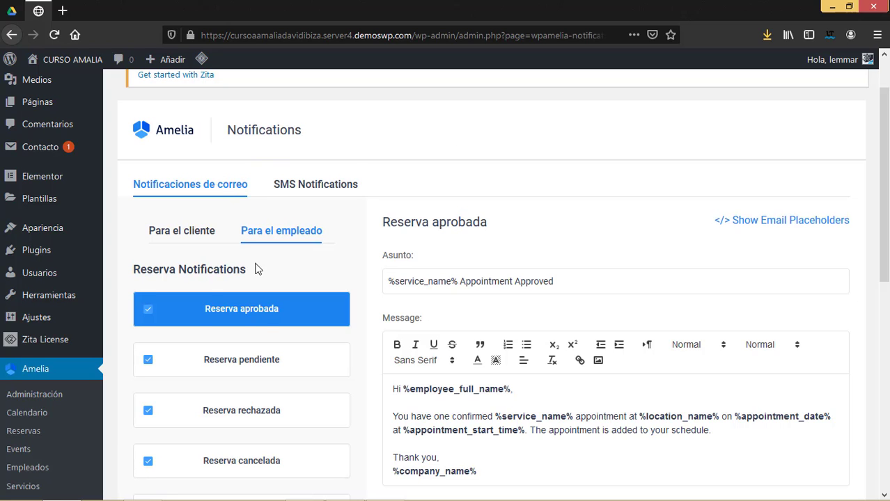
scroll(267, 323, down, 2)
scroll(266, 323, down, 3)
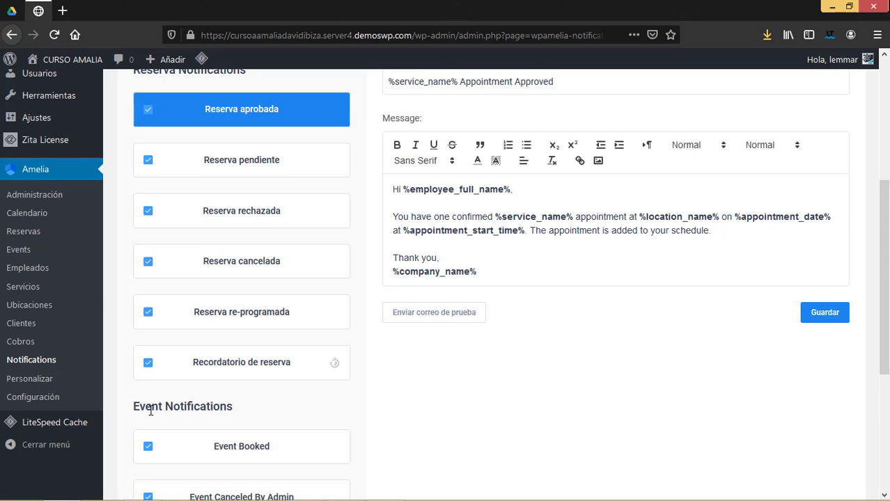
scroll(189, 410, down, 2)
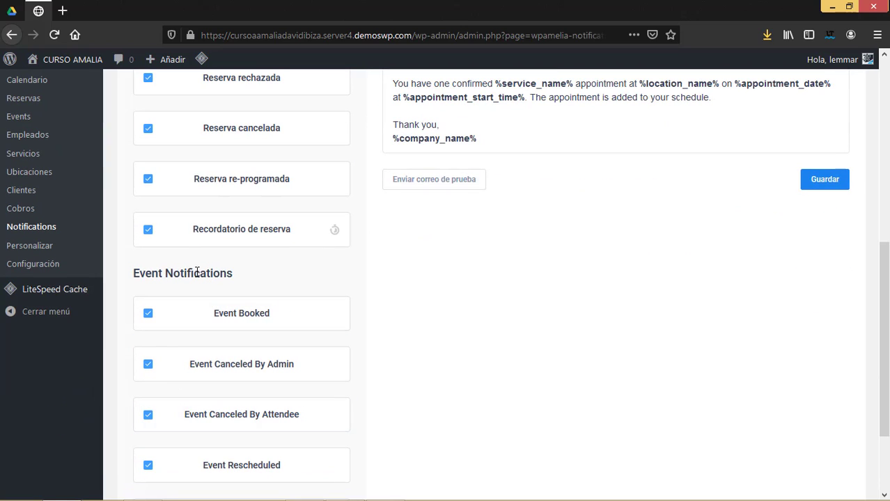
scroll(166, 270, up, 5)
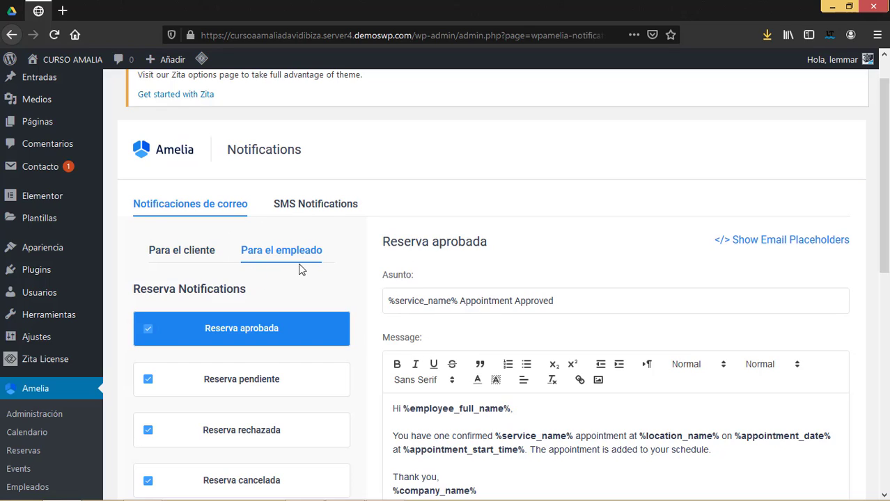
click(305, 207)
scroll(374, 290, down, 4)
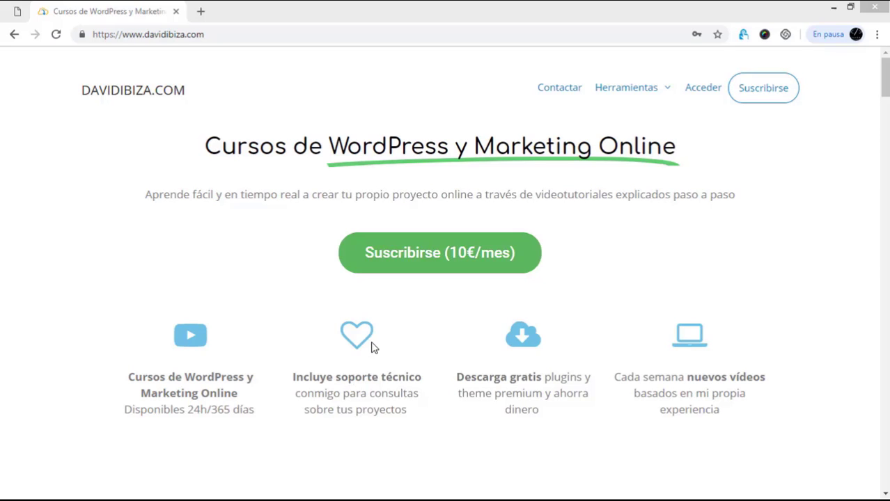
On the davidibiza.com home page in the other browser, look through the subscription offer, the course catalogue and the list of included templates and plugins.
drag(885, 87, 885, 136)
scroll(725, 273, down, 3)
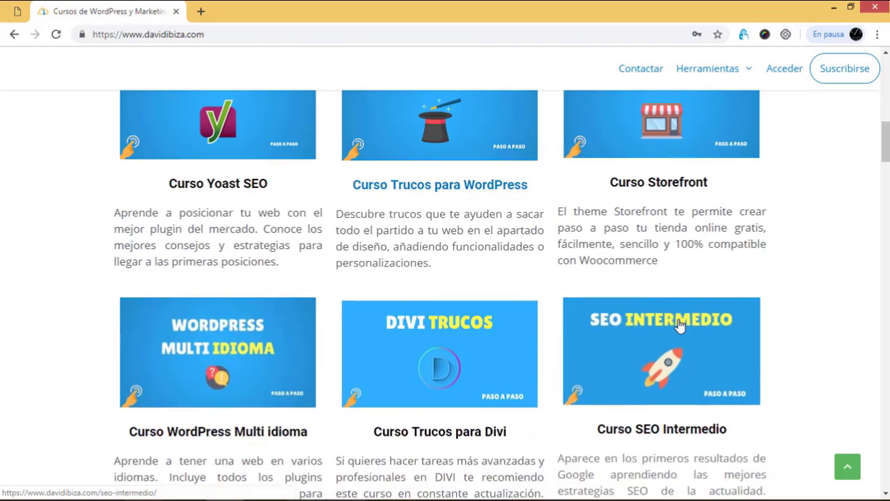
scroll(680, 328, down, 4)
scroll(679, 327, up, 9)
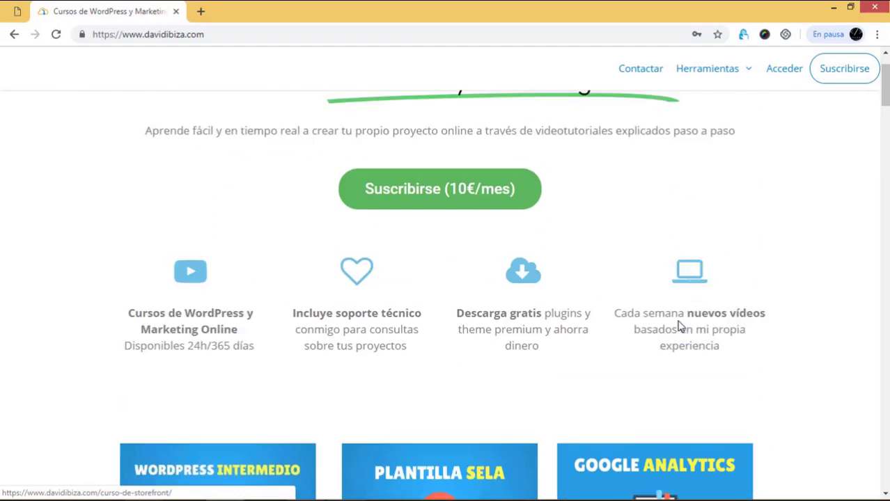
scroll(680, 327, up, 2)
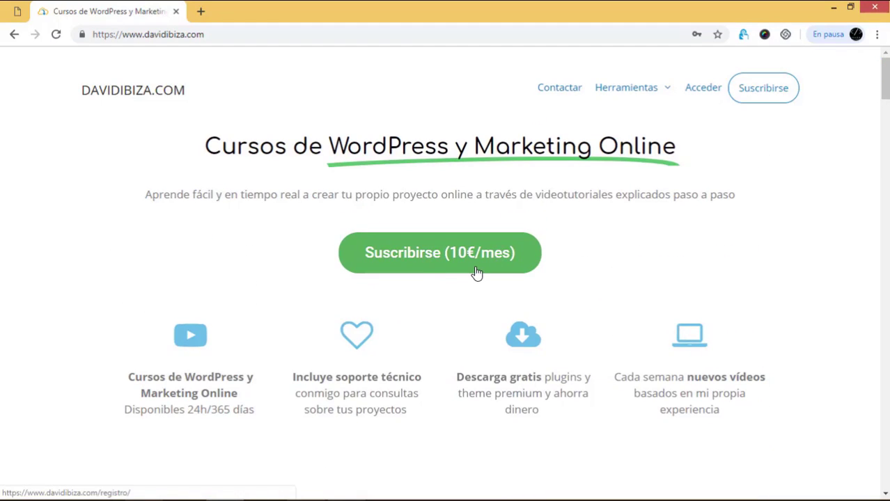
scroll(457, 341, down, 5)
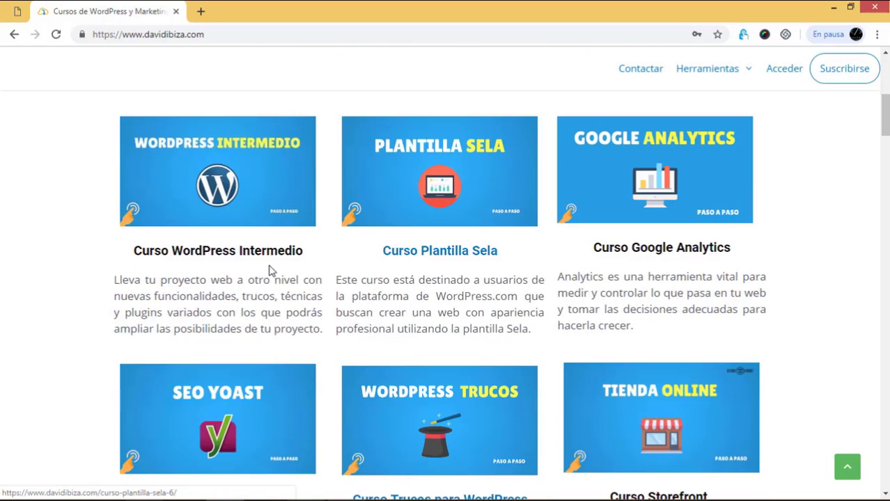
scroll(508, 369, down, 5)
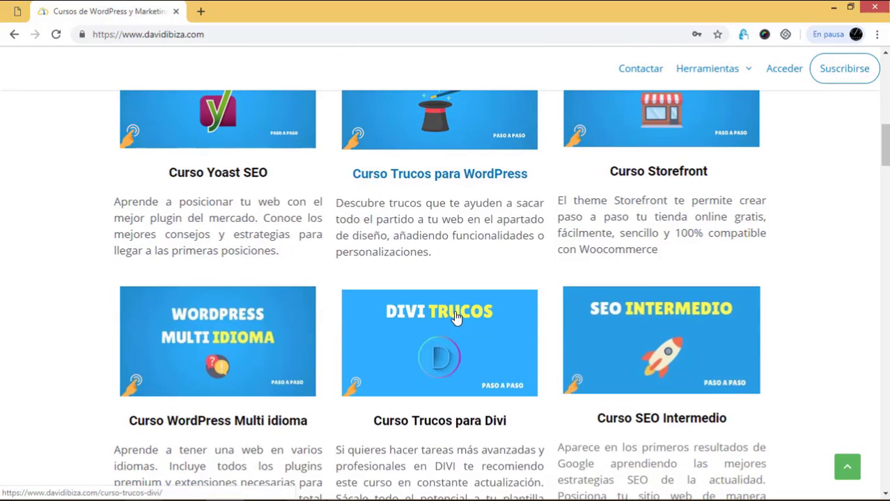
scroll(456, 316, up, 9)
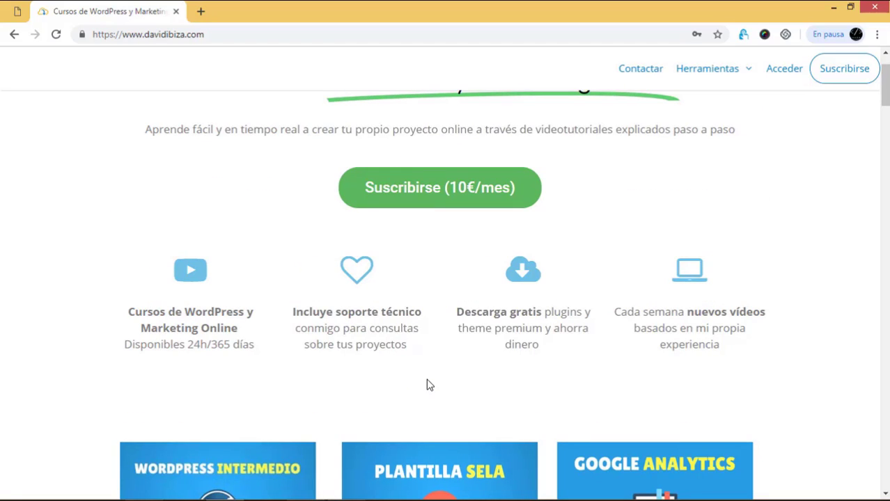
scroll(428, 382, down, 3)
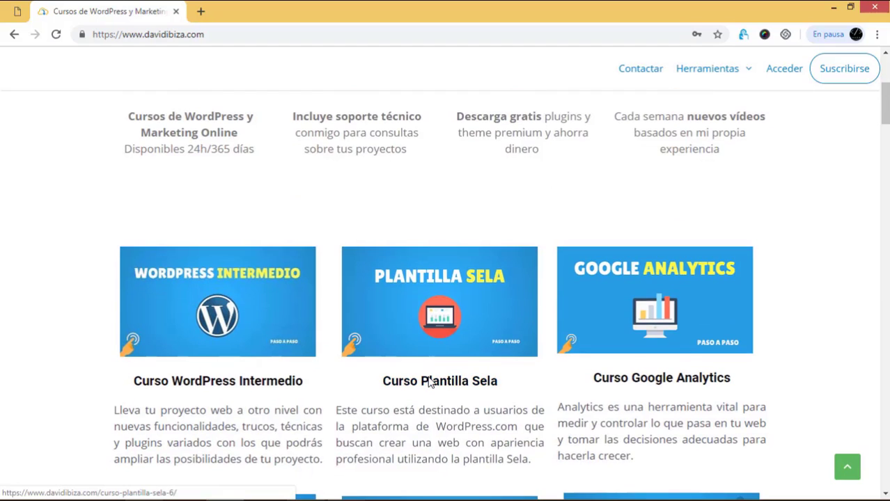
scroll(429, 382, down, 2)
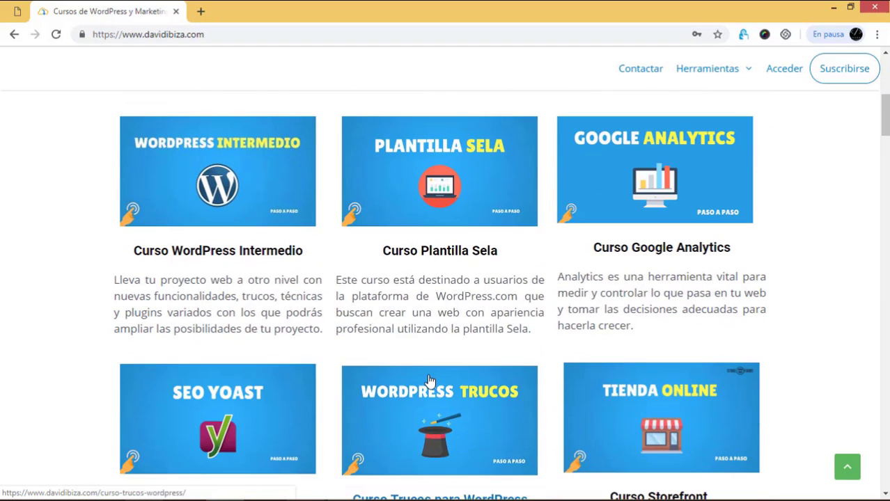
scroll(430, 381, up, 4)
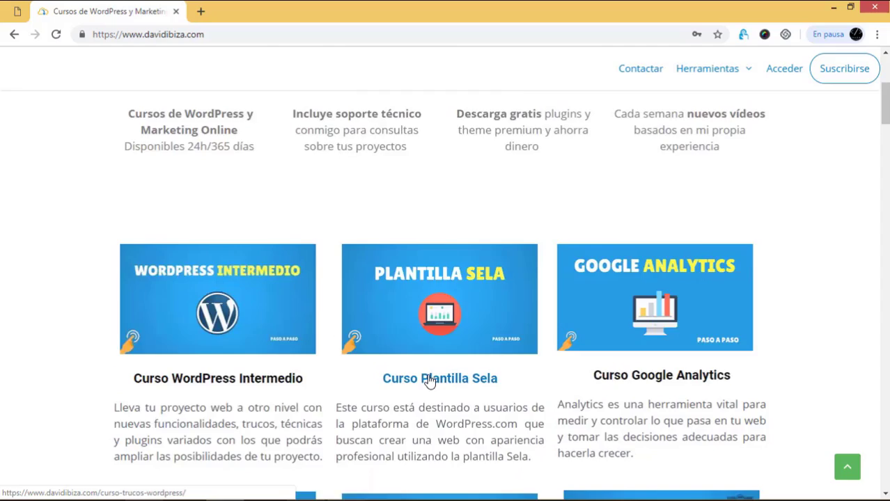
scroll(509, 352, down, 15)
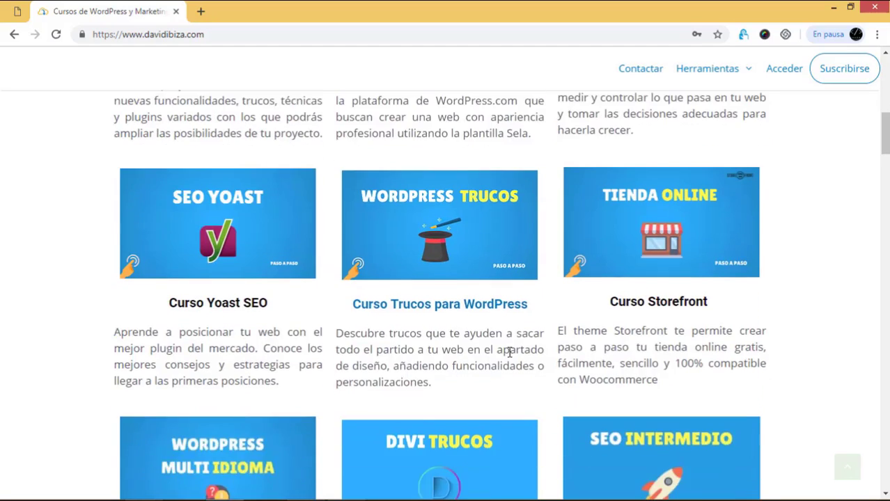
scroll(509, 358, down, 10)
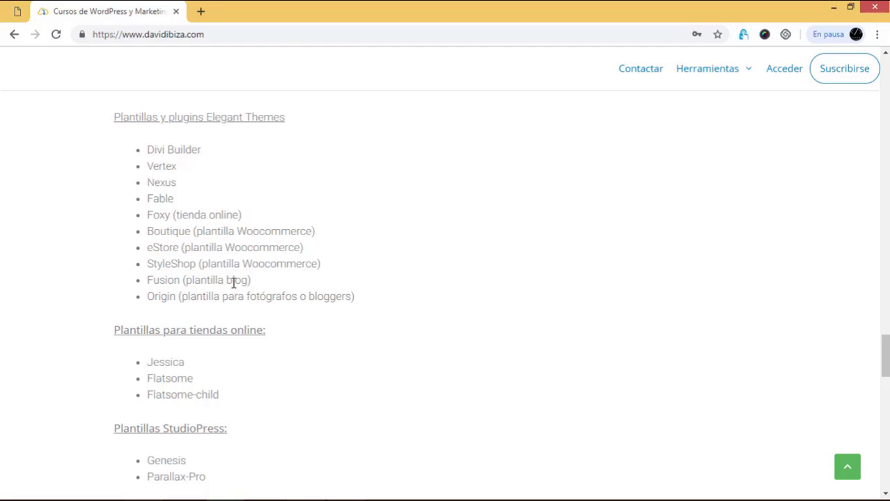
scroll(235, 289, up, 15)
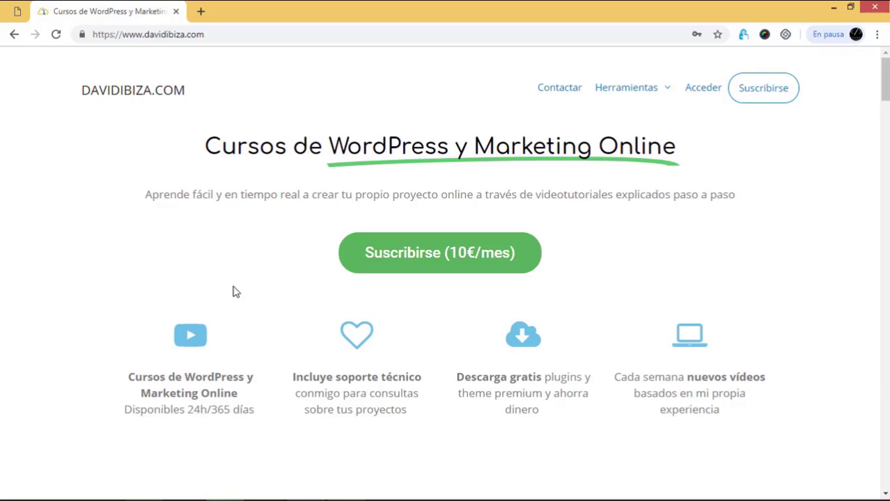